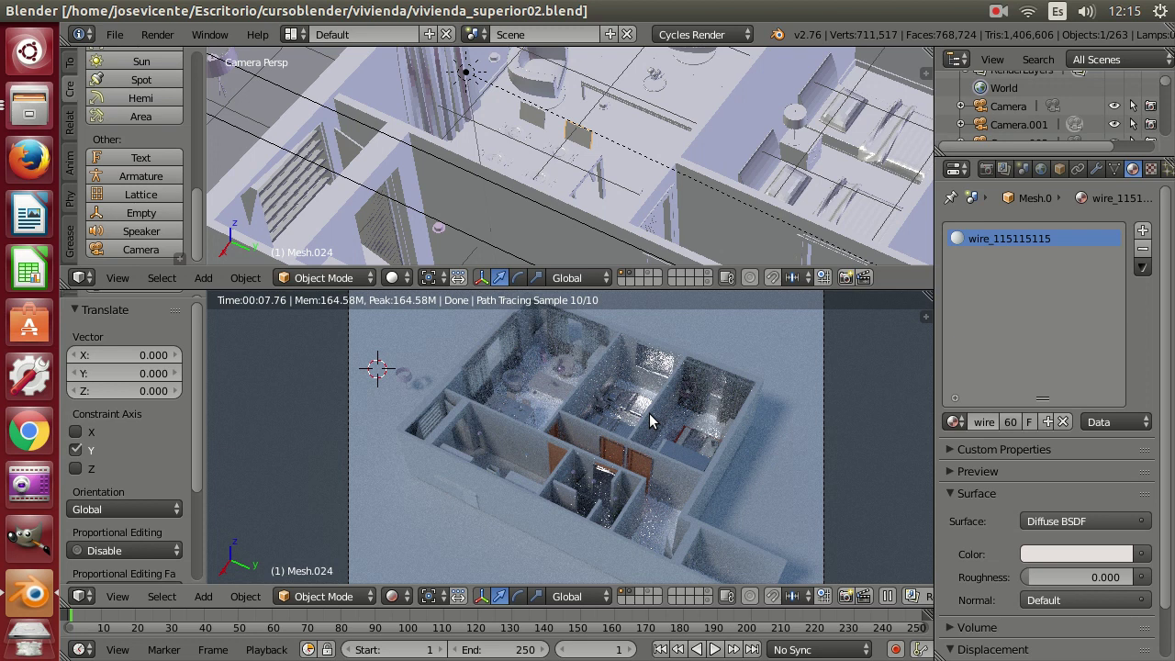
Position the 3D cursor inside the rendered house, then bring up the File menu.
left_click(650, 419)
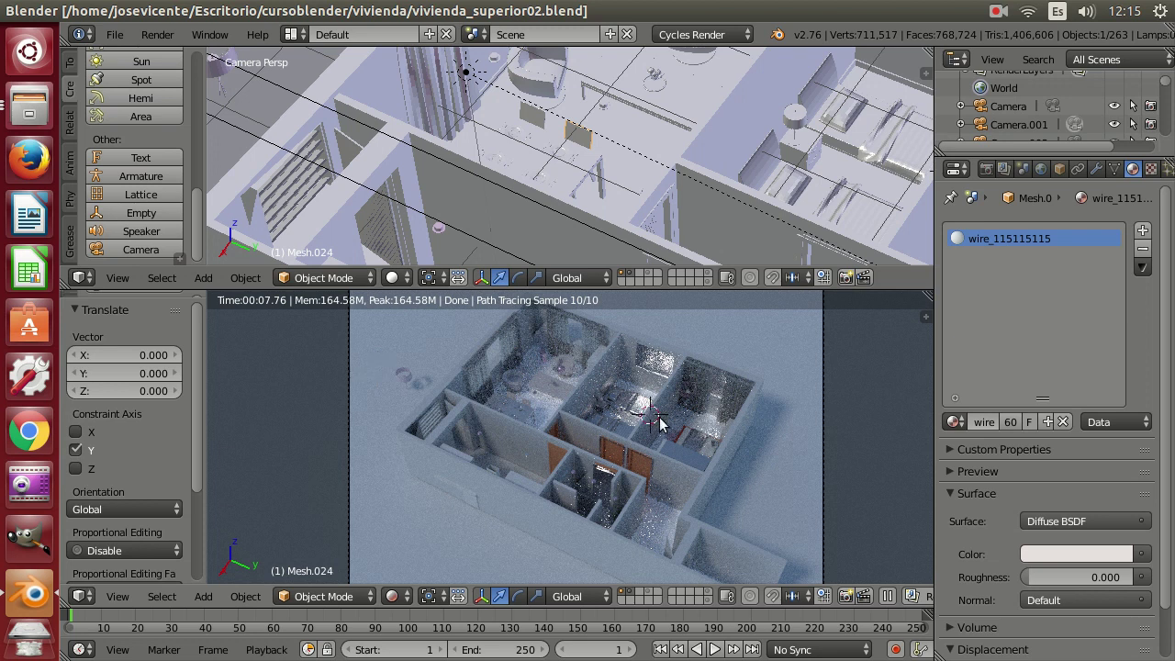
left_click(659, 418)
left_click(660, 413)
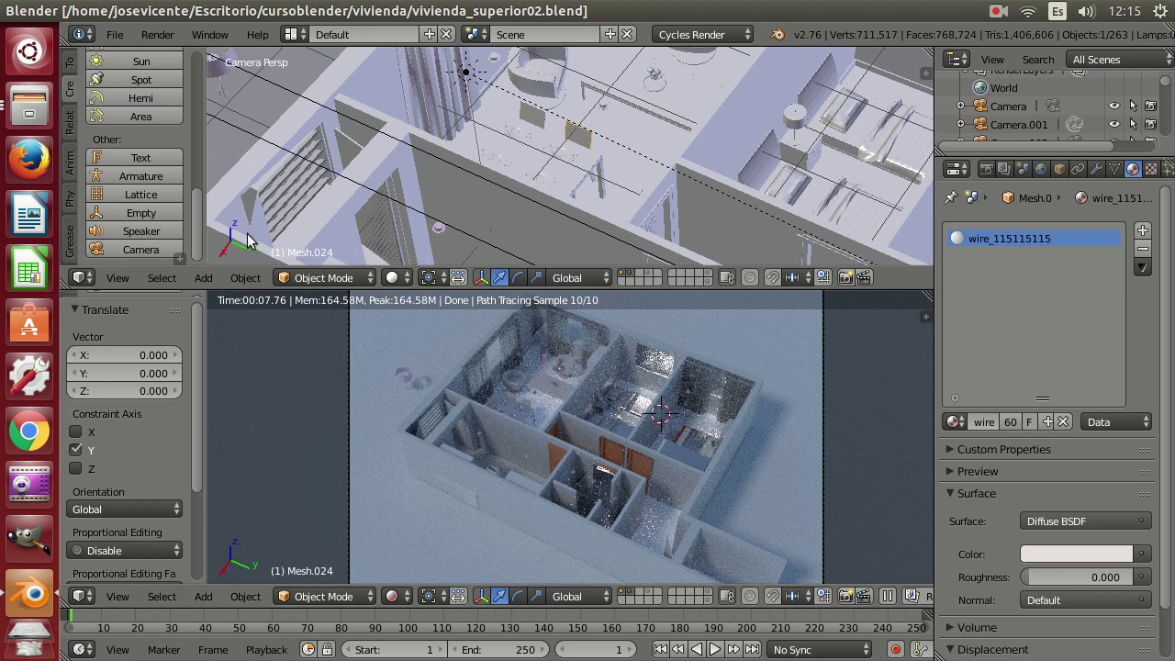
left_click(115, 35)
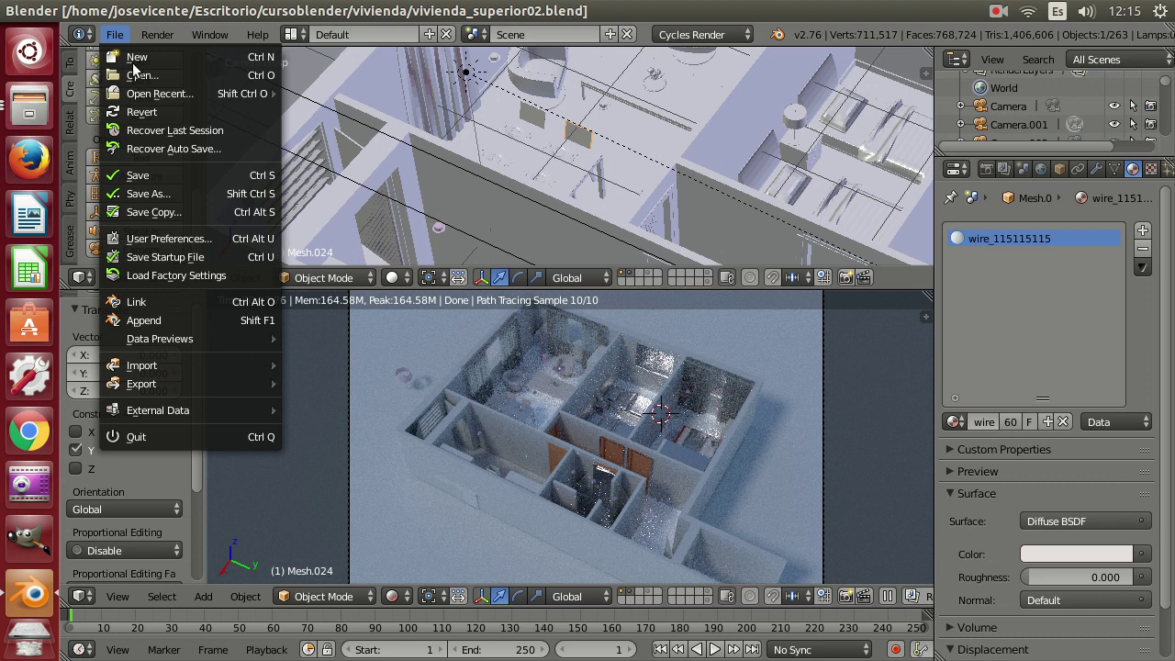
Reload the default start-up scene and select its camera.
left_click(133, 60)
left_click(160, 73)
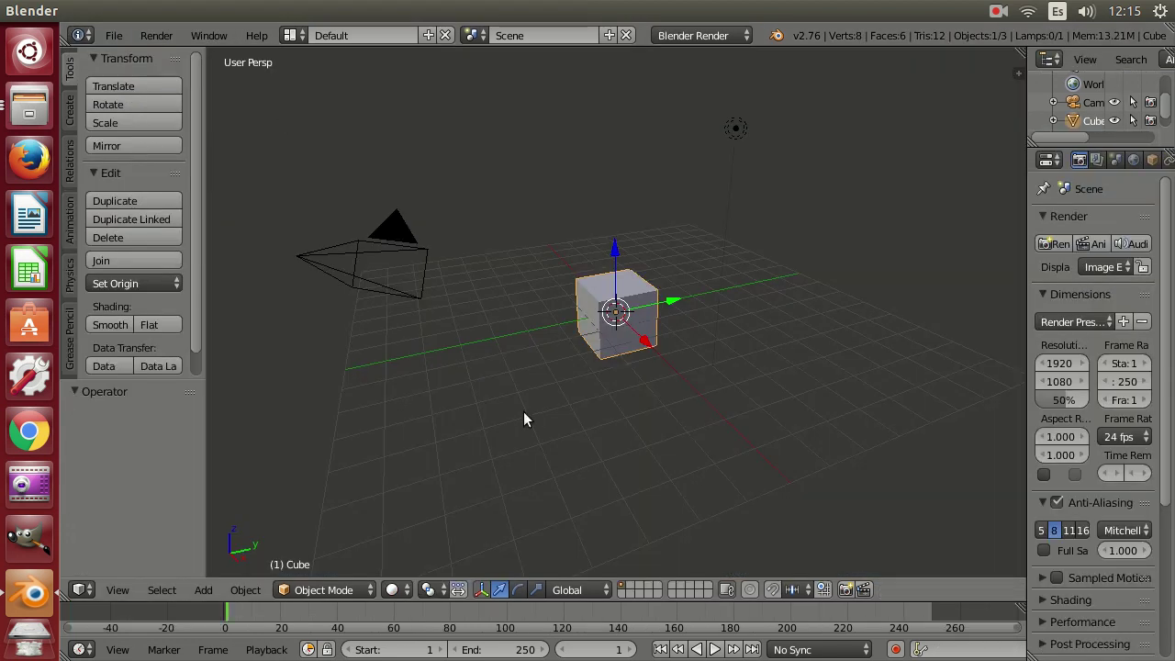
middle_click_drag(660, 363, 605, 335)
right_click(501, 307)
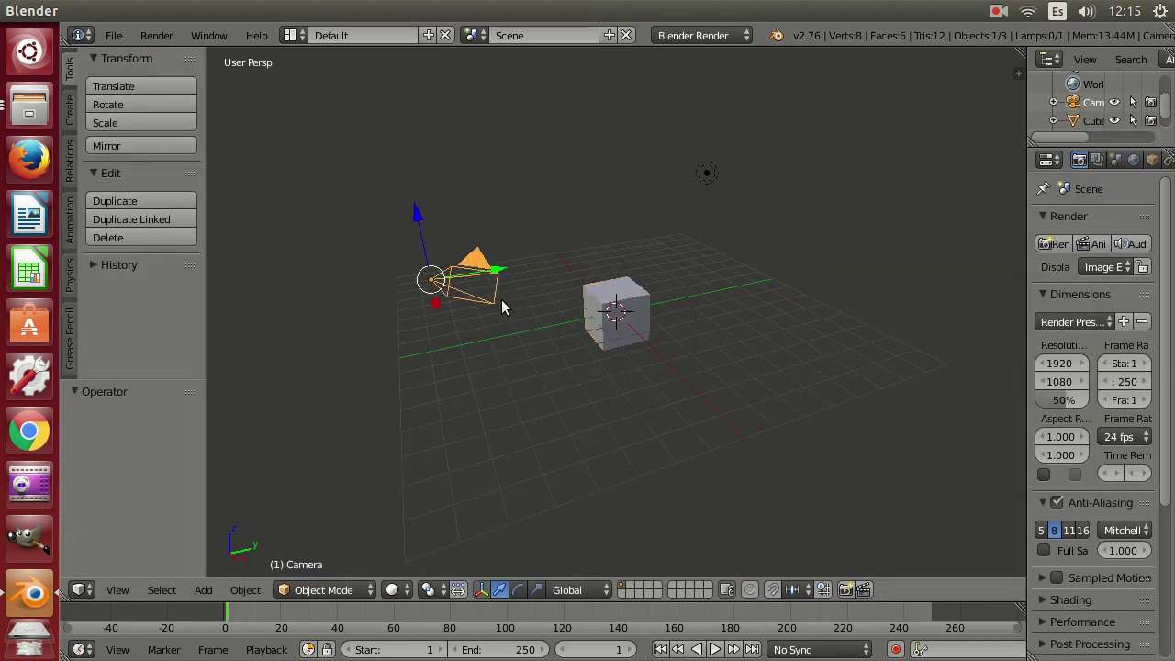
left_click_drag(1025, 276, 877, 257)
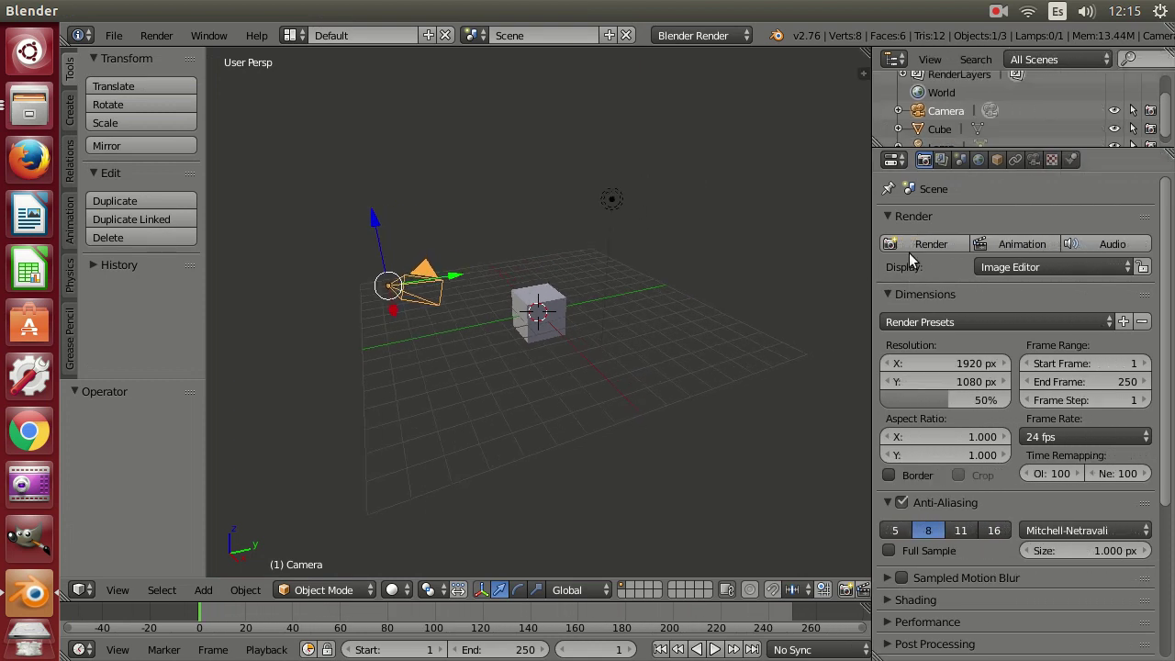
Switch the render engine to Cycles and show the camera's Depth of Field Radius aperture.
left_click(1032, 160)
scroll(1131, 528, "down", 2)
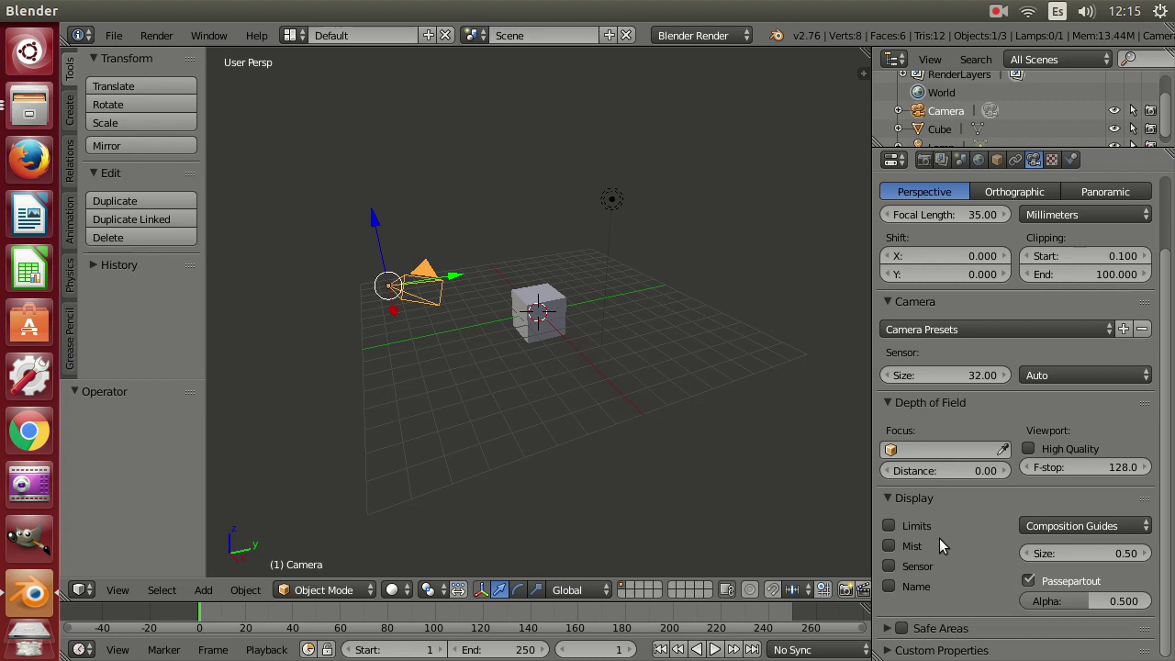
left_click(700, 35)
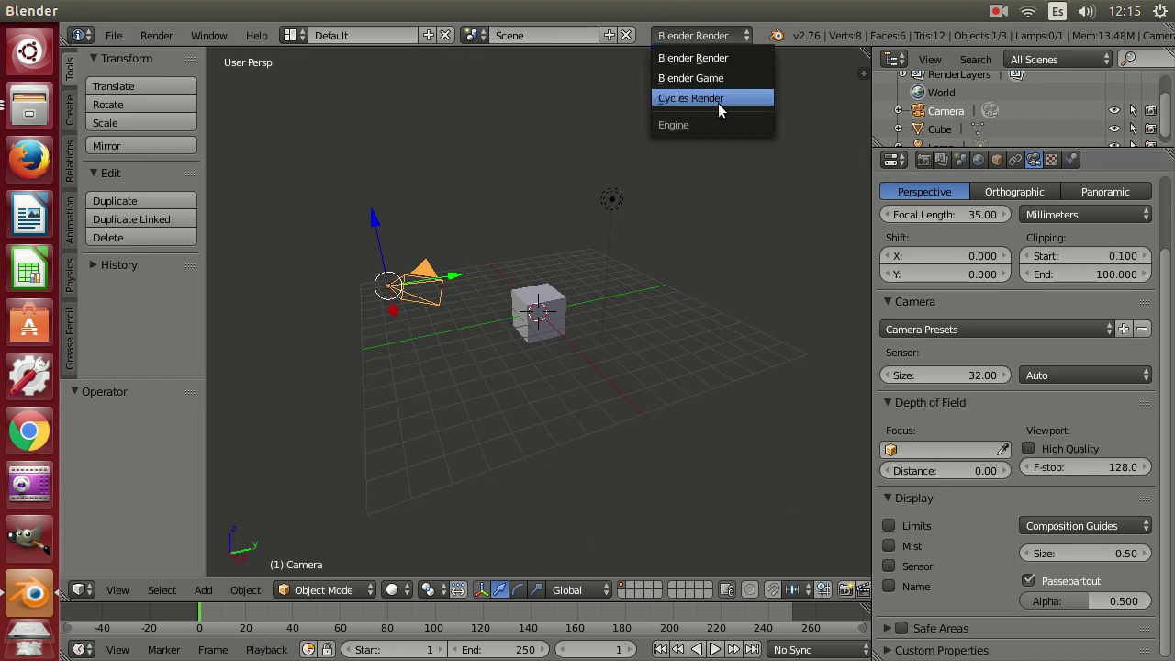
left_click(718, 99)
scroll(999, 486, "down", 2)
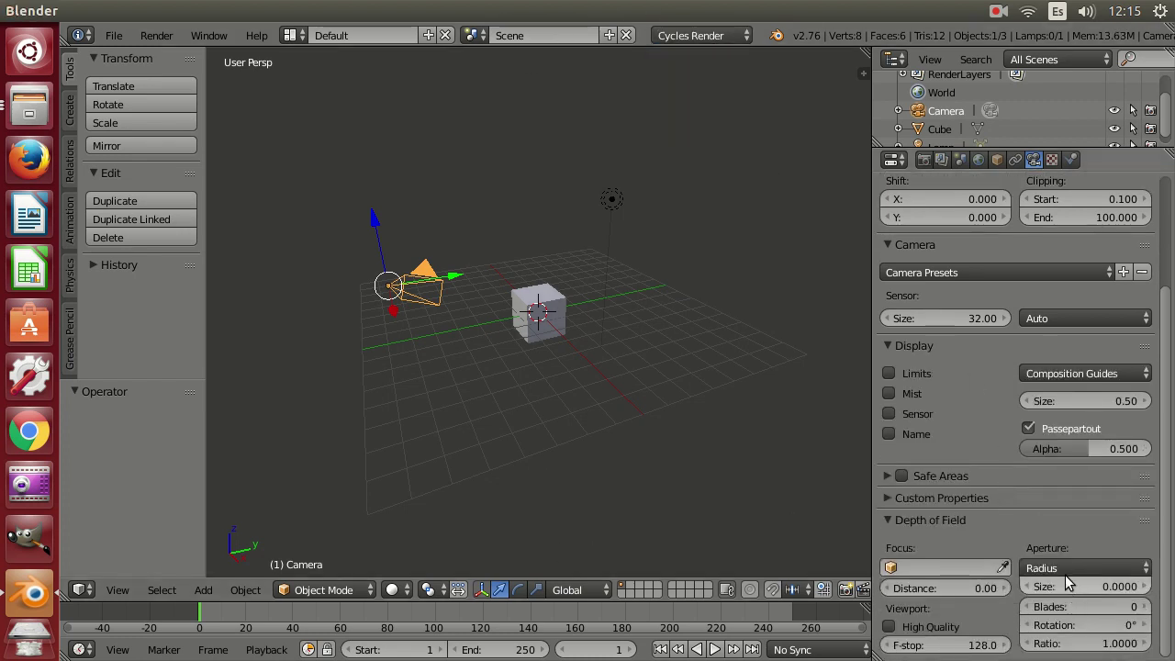
left_click(1080, 568)
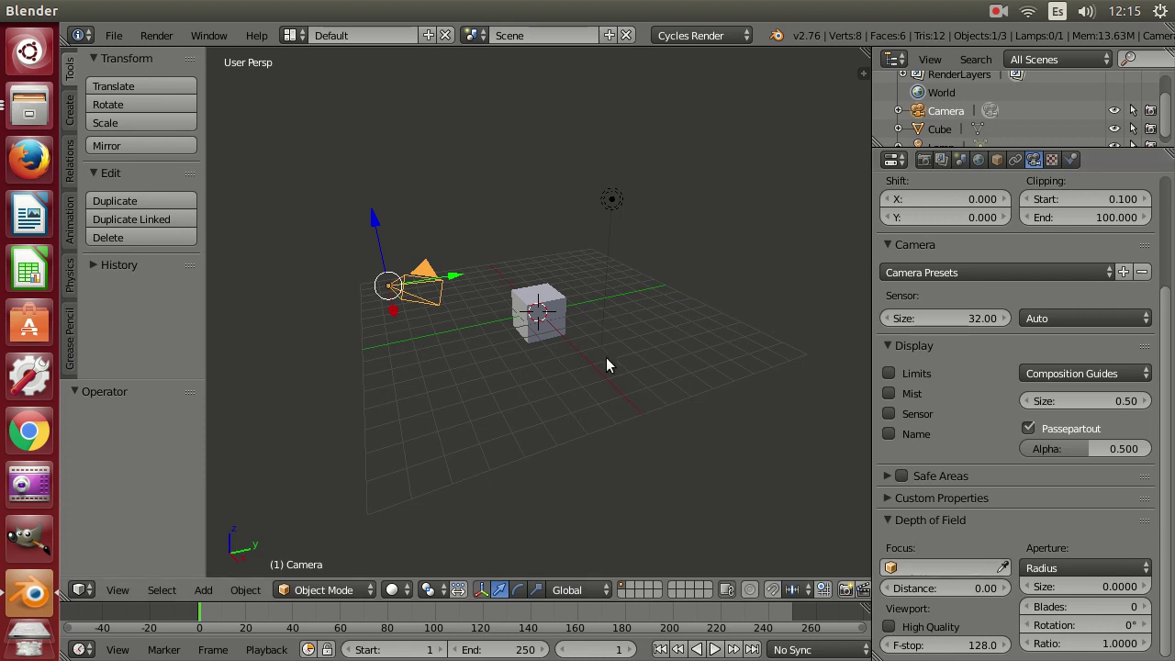
Select and delete the cube, camera and lamp, leaving an empty grid, and show the Create primitives.
left_click(663, 288)
key("a")
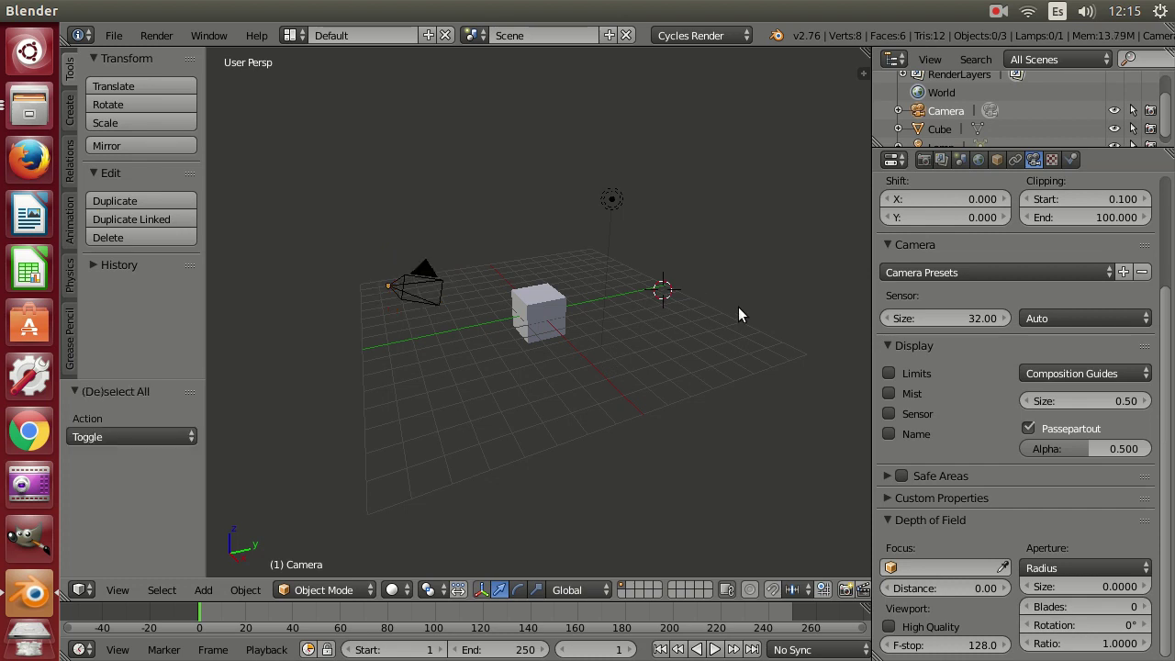
key("a")
key("Delete")
mouse_move(436, 293)
middle_mouse_down()
mouse_move(538, 322)
mouse_move(570, 255)
middle_mouse_up()
mouse_move(542, 315)
middle_mouse_down()
mouse_move(574, 254)
mouse_move(527, 322)
middle_mouse_up()
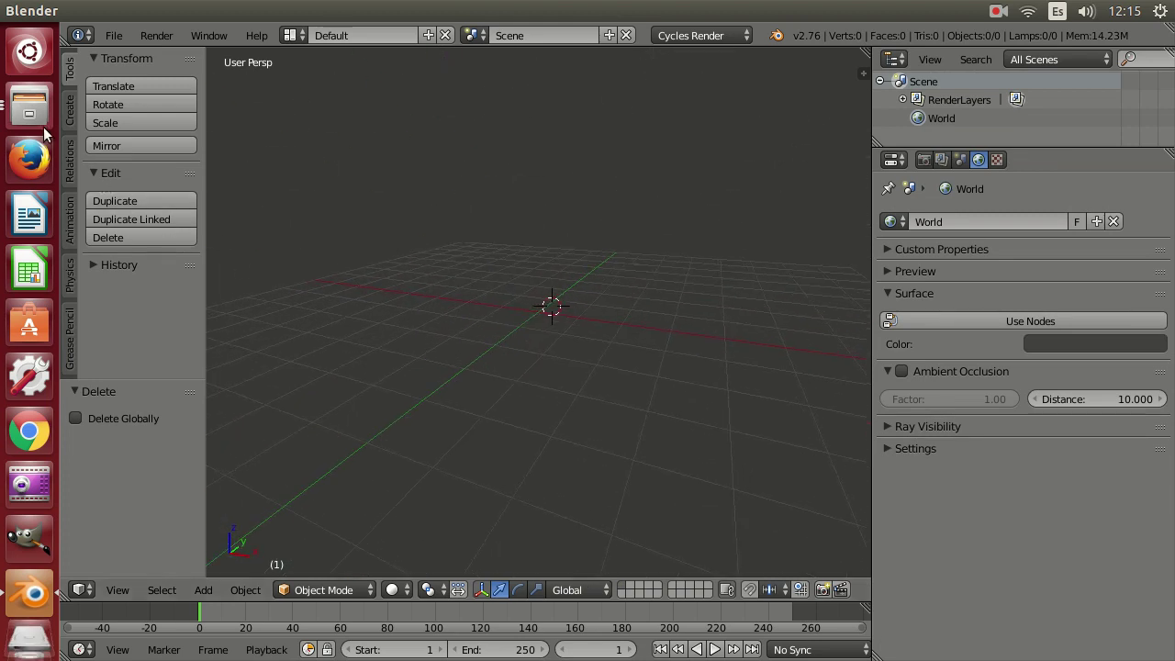
left_click(68, 114)
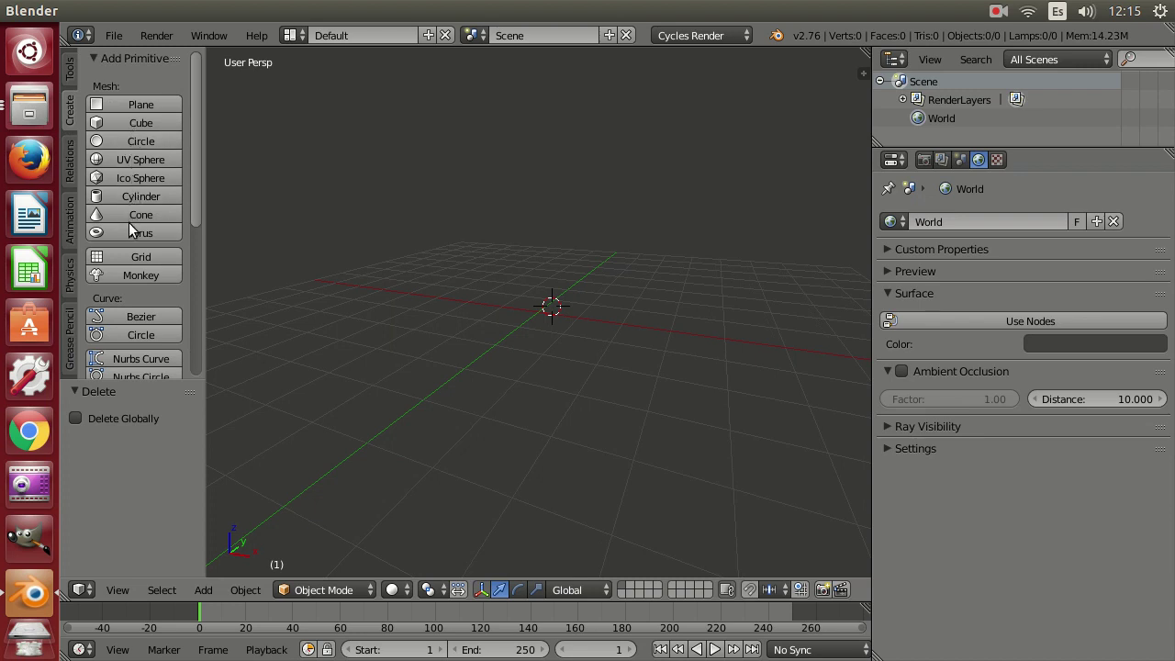
Add a UV sphere and scale it down to about 0.204.
left_click(126, 162)
key("s")
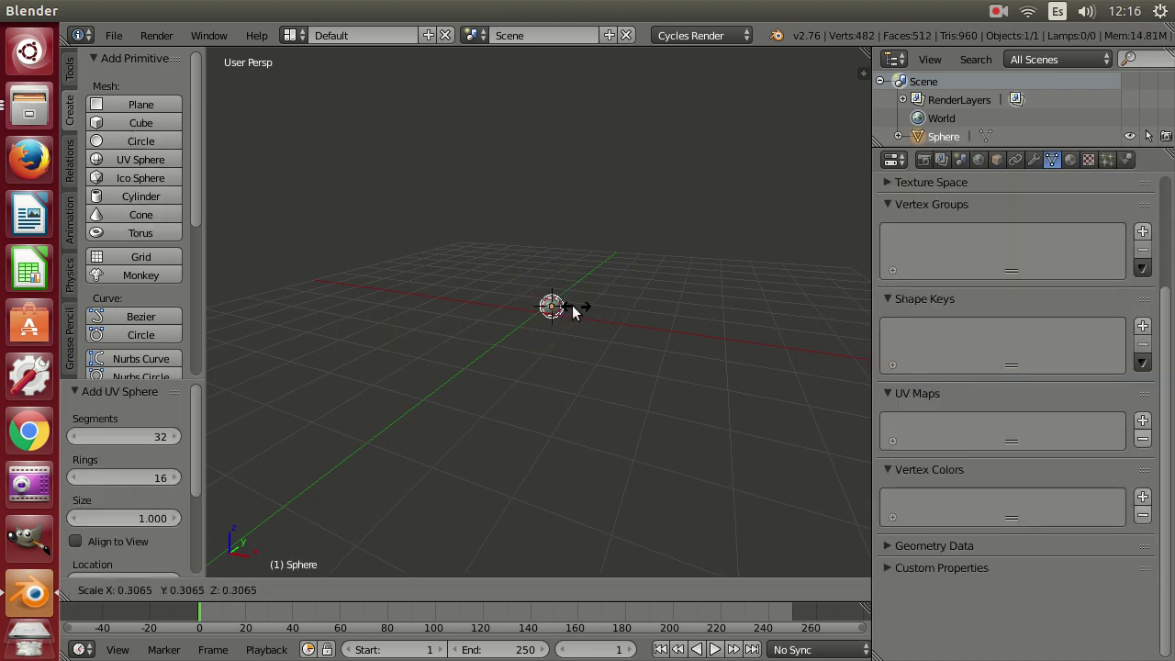
left_click(574, 307)
key("g")
key("x")
left_click(479, 300)
mouse_move(454, 324)
middle_mouse_down()
mouse_move(490, 341)
mouse_move(436, 273)
middle_mouse_up()
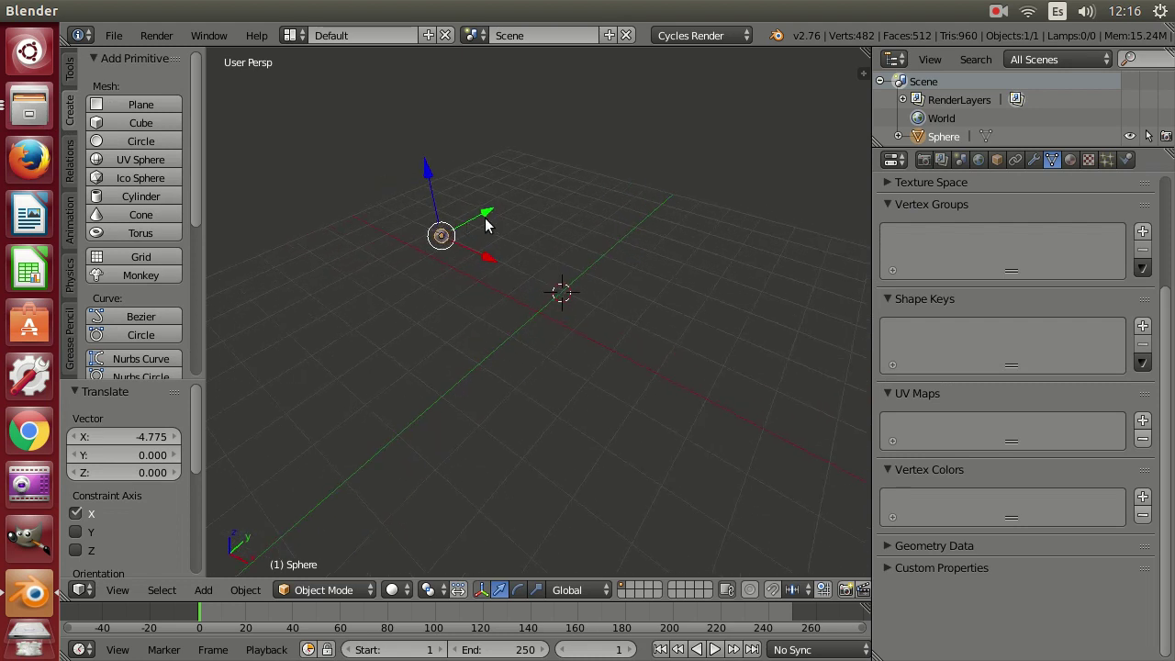
key("g")
key("y")
left_click(724, 246)
Zero the sphere's location, then move it along X to -7.53.
key("n")
left_click(774, 105)
type("0")
key("Tab")
type("00")
key("Return")
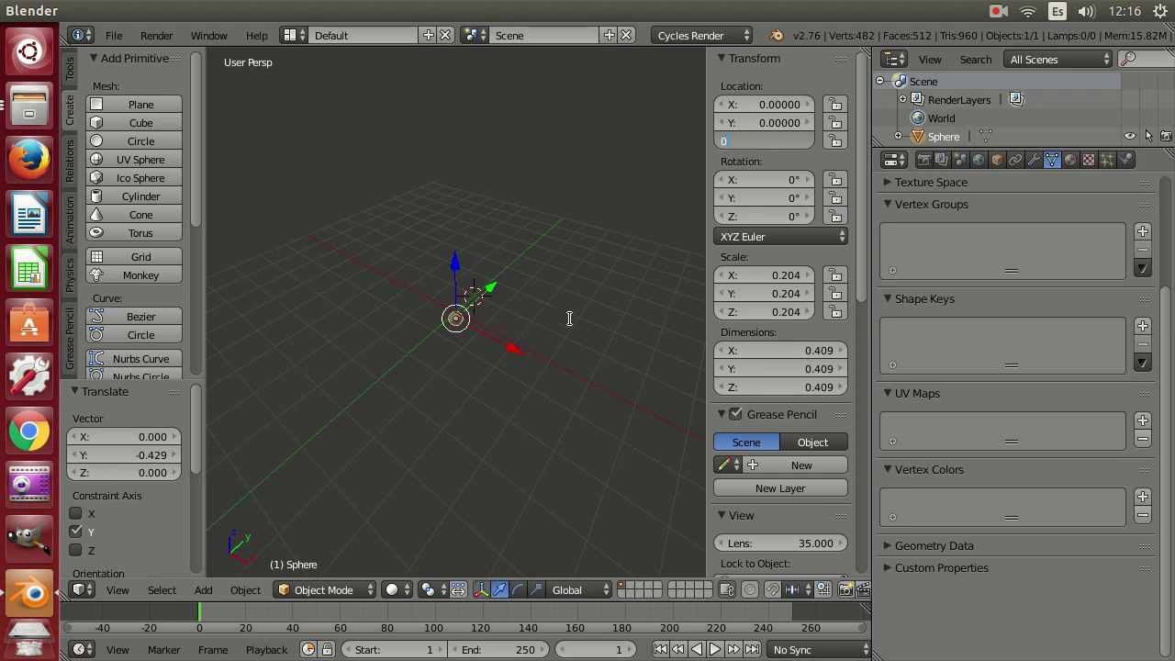
key("g")
key("x")
left_click(362, 268)
left_click(249, 373)
scroll(159, 257, "down", 7)
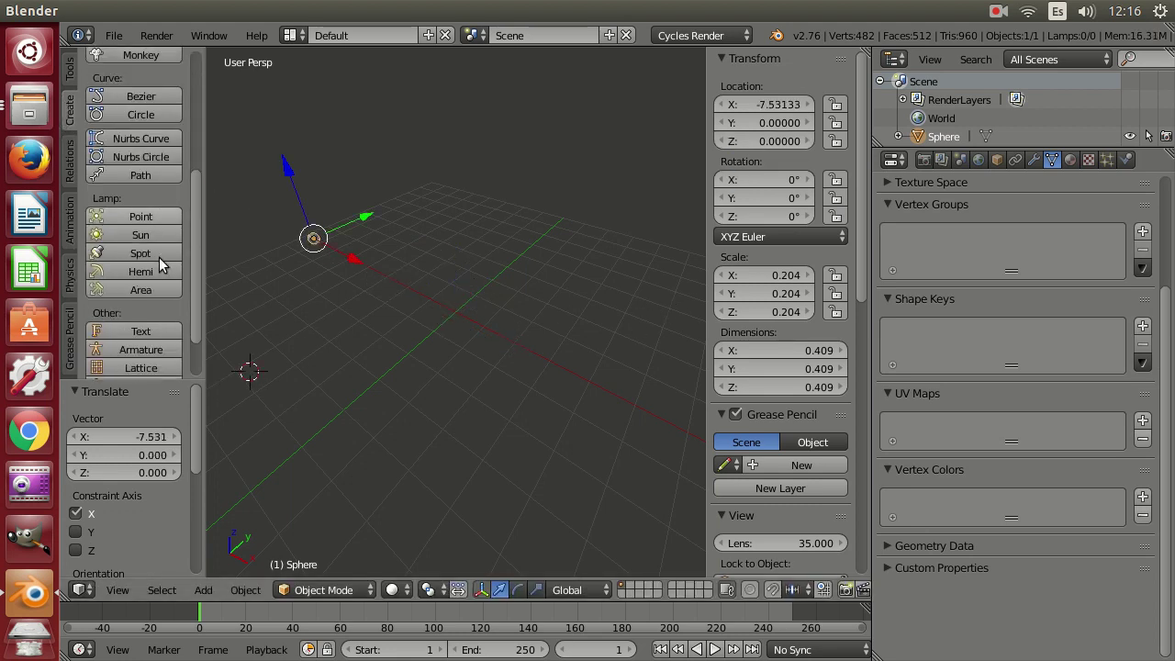
scroll(160, 312, "down", 1)
Add a camera at the origin with its rotation values reset to 0.
left_click(161, 361)
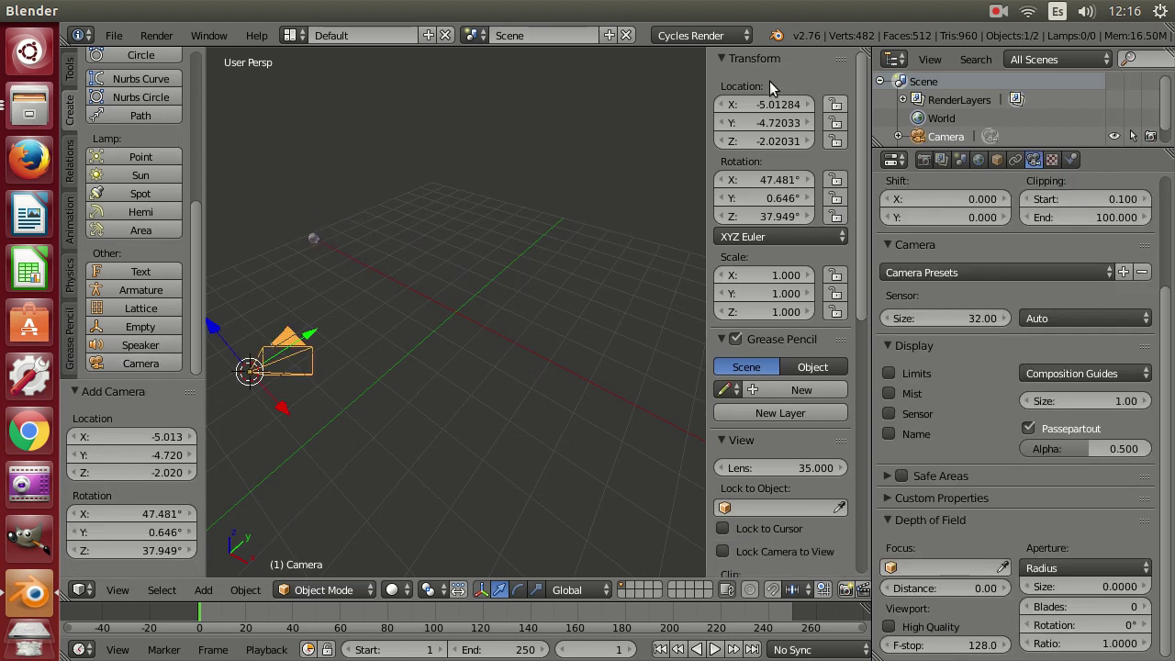
type("0")
key("Tab")
type("0")
key("Tab")
type("0")
key("Tab")
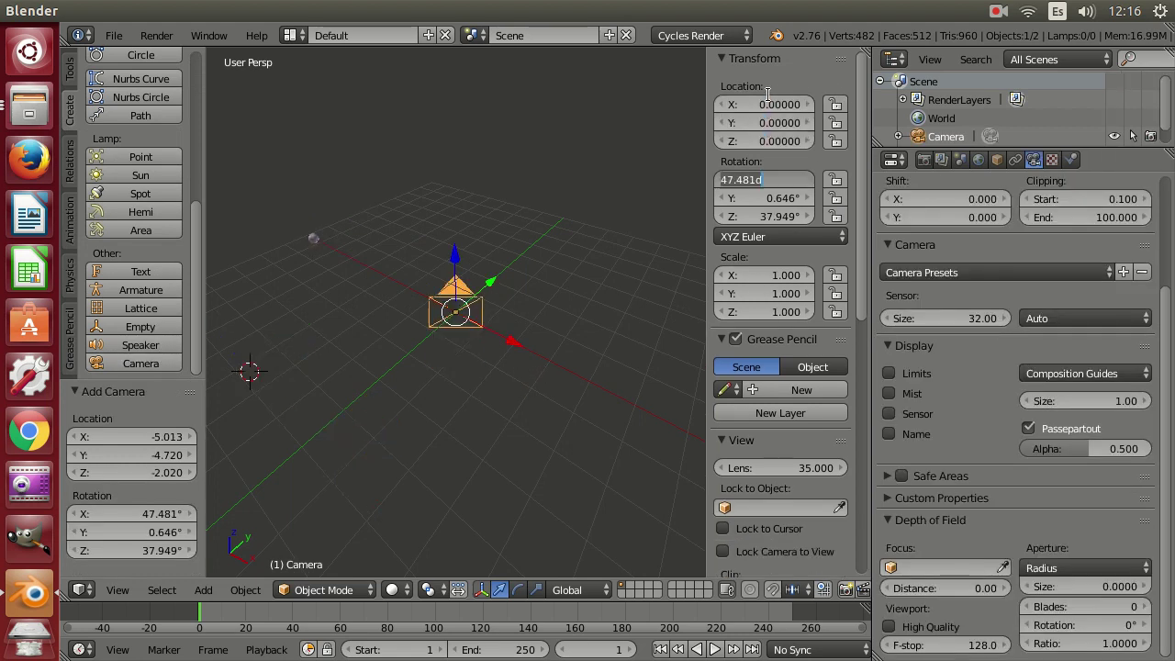
type("0")
key("Tab")
type("0")
key("Tab")
type("0")
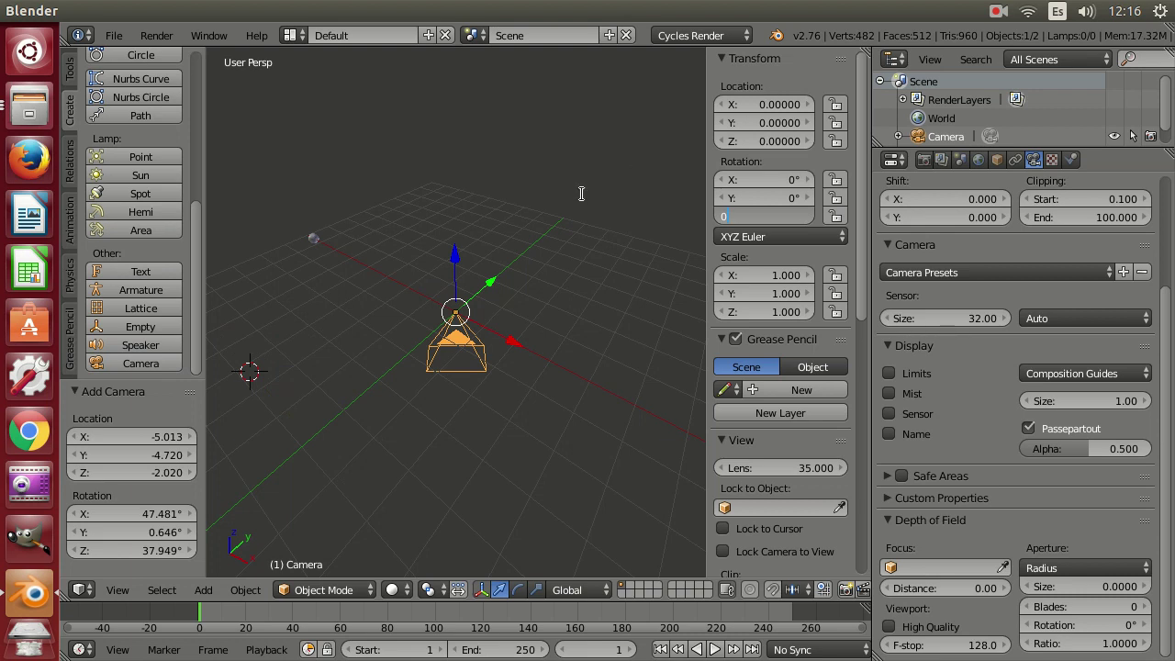
key("Return")
Rotate the camera 90° on X and a quarter turn on Z, then look through it as active camera.
key("KP_3")
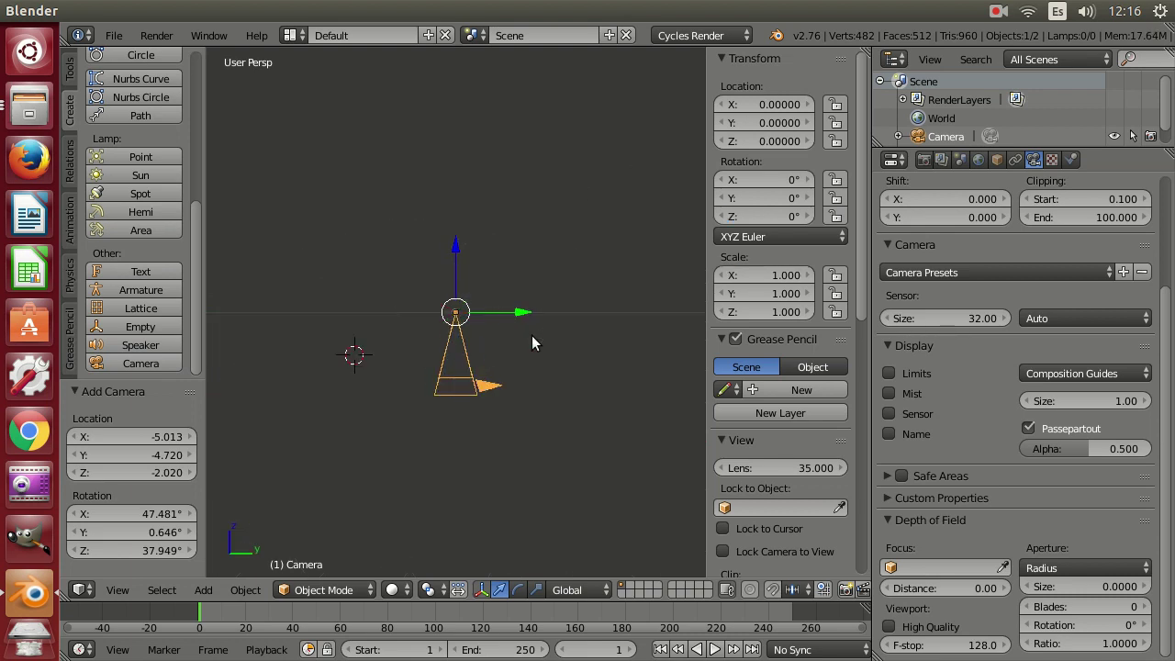
key("KP_5")
key("r")
left_click(505, 161)
key("KP_7")
key("r")
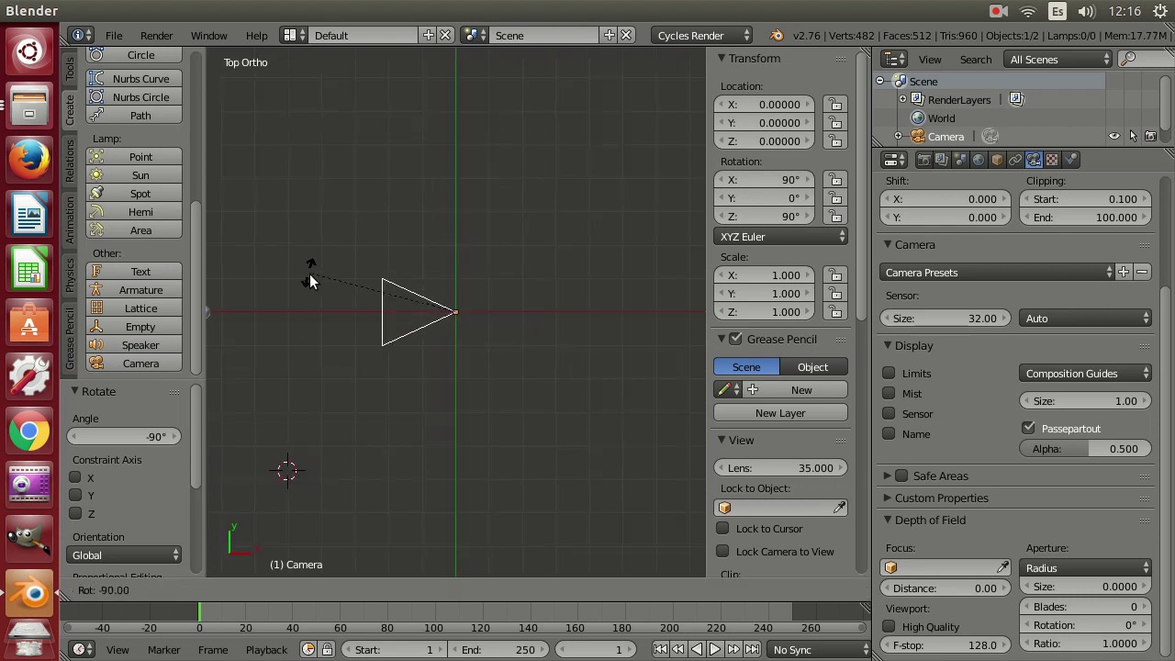
key("Return")
scroll(510, 302, "down", 2)
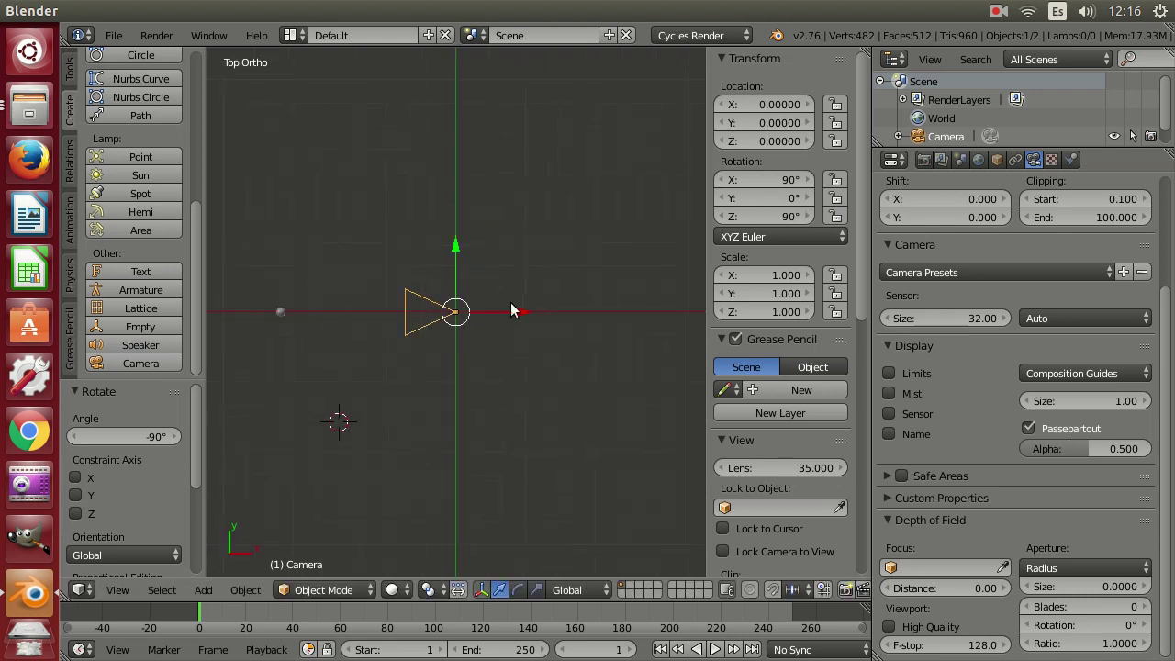
key("ctrl+KP_0")
Split the 3D view into two stacked views, with the top one showing the camera view in Rendered shading.
right_click(457, 308)
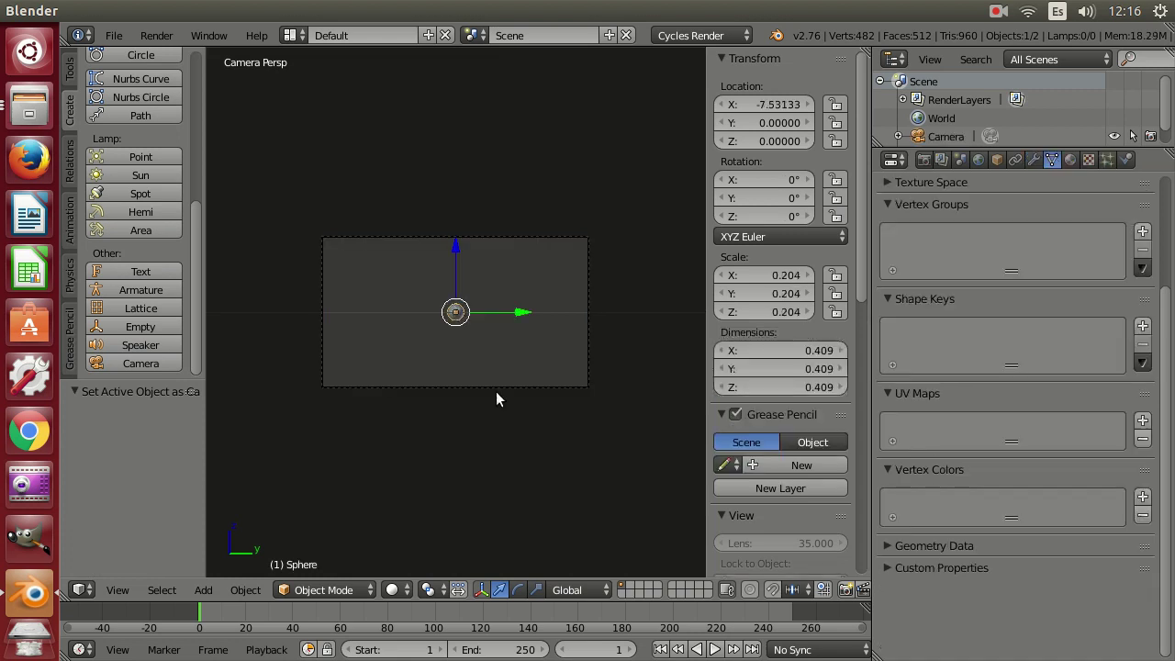
mouse_move(497, 392)
middle_mouse_down()
mouse_move(435, 335)
mouse_move(486, 350)
middle_mouse_up()
scroll(486, 350, "down", 3)
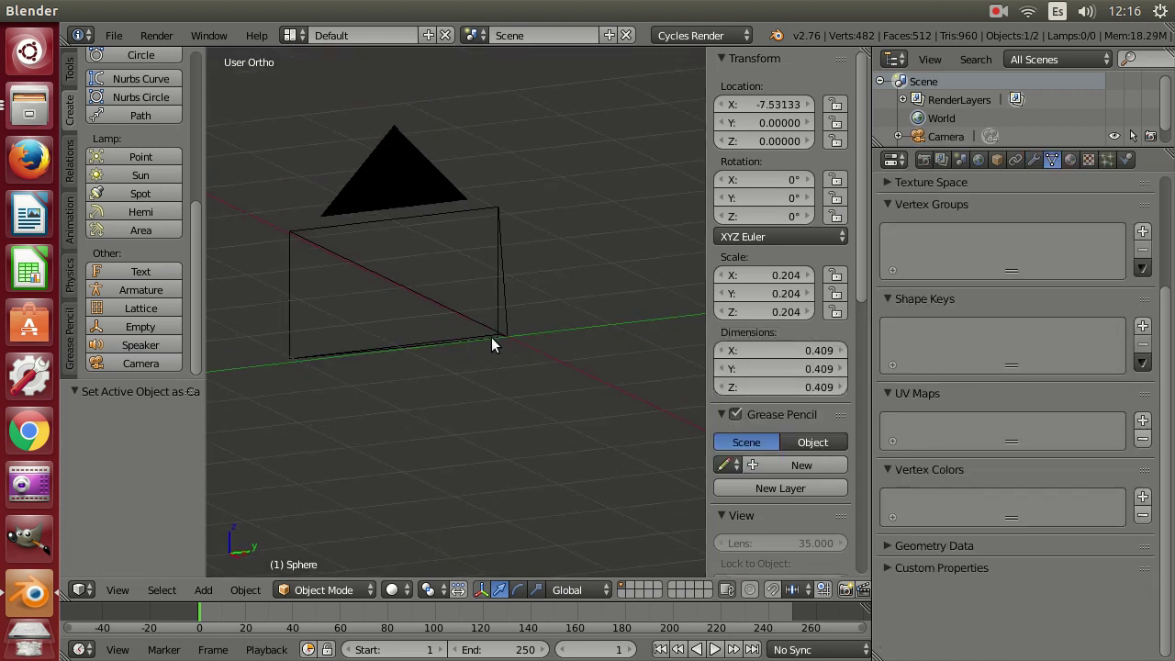
left_click_drag(865, 61, 865, 330)
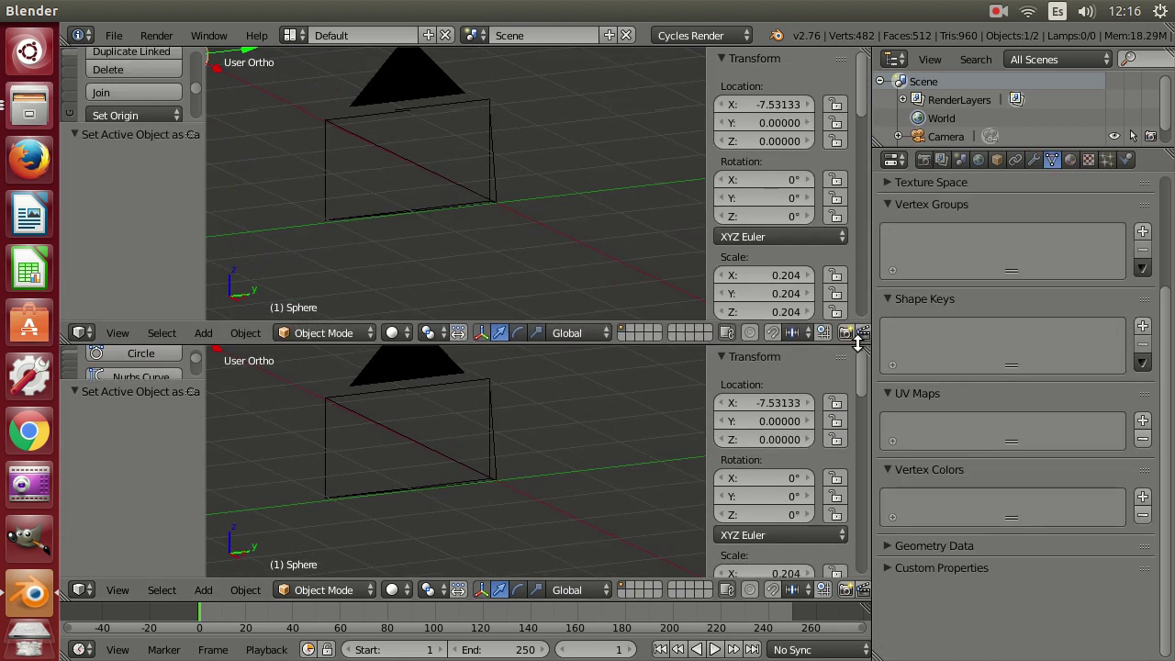
key("KP_3")
key("KP_0")
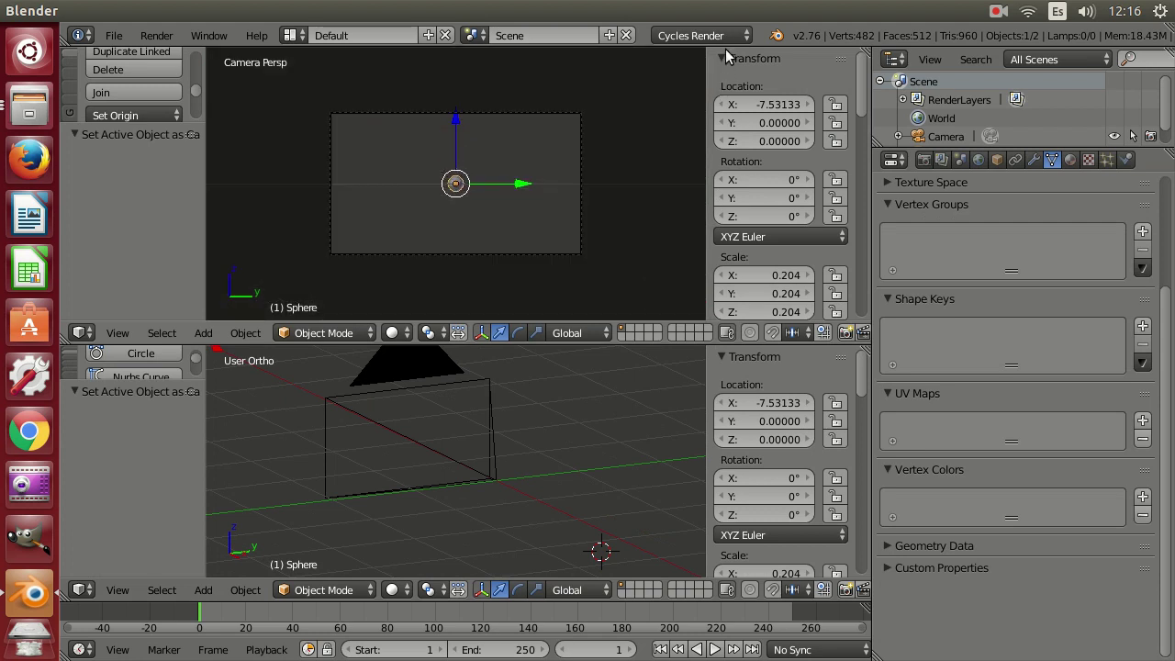
left_click(392, 332)
left_click(425, 210)
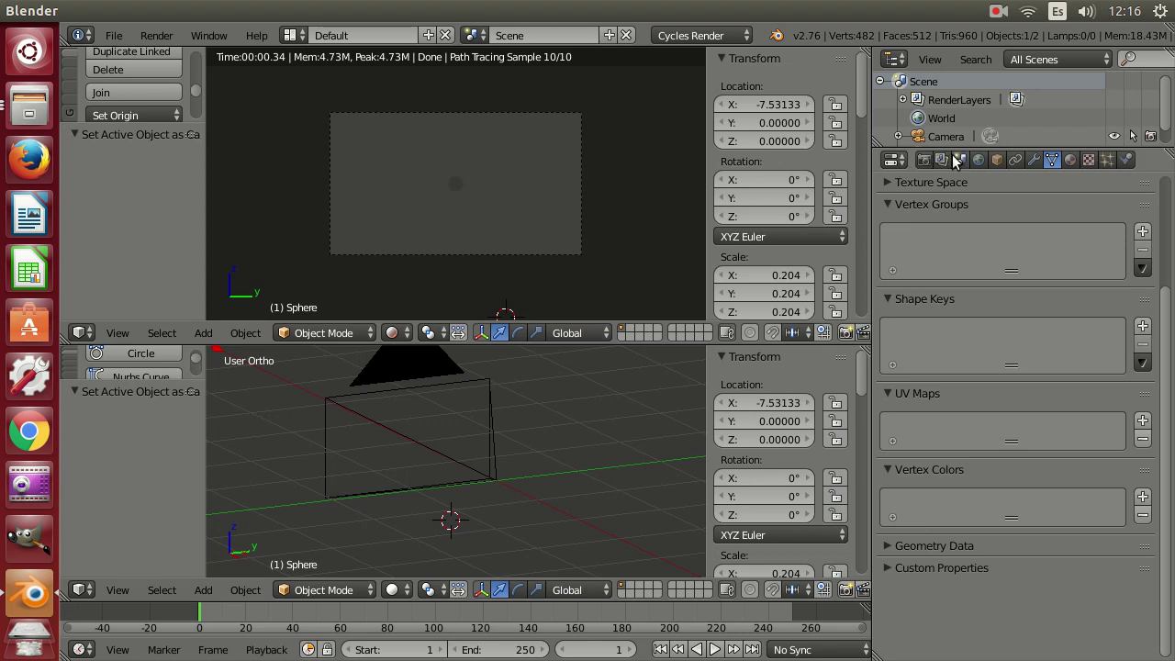
Set the world background colour to black.
left_click(977, 160)
left_click(1066, 348)
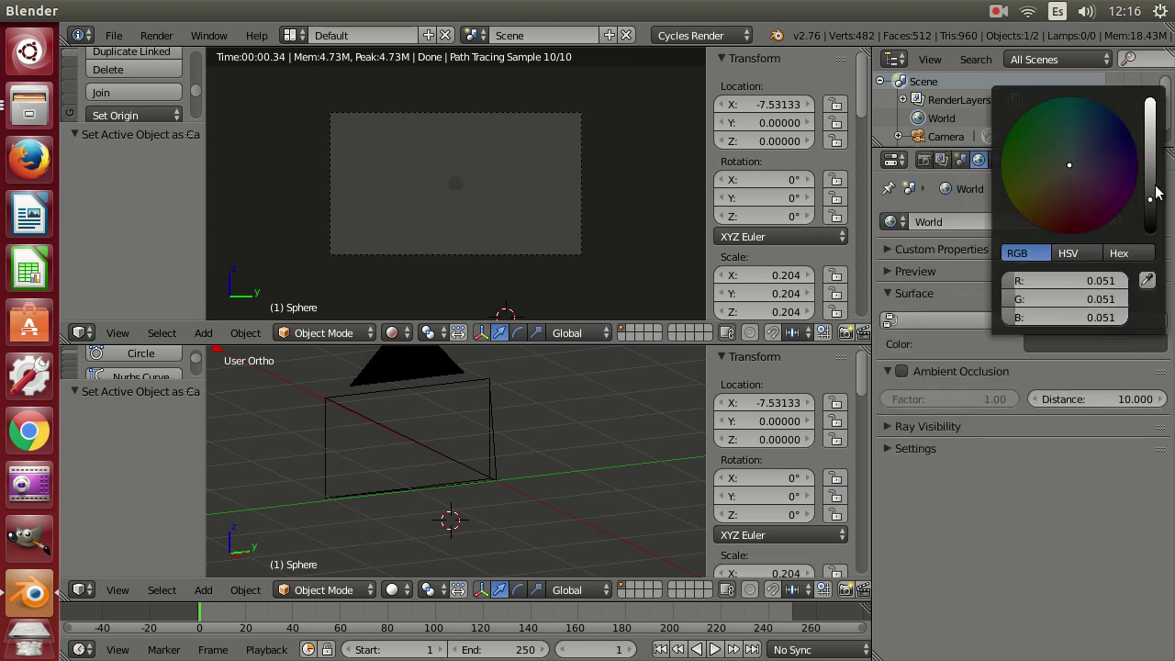
left_click_drag(1154, 191, 1151, 229)
middle_click_drag(574, 449, 566, 479)
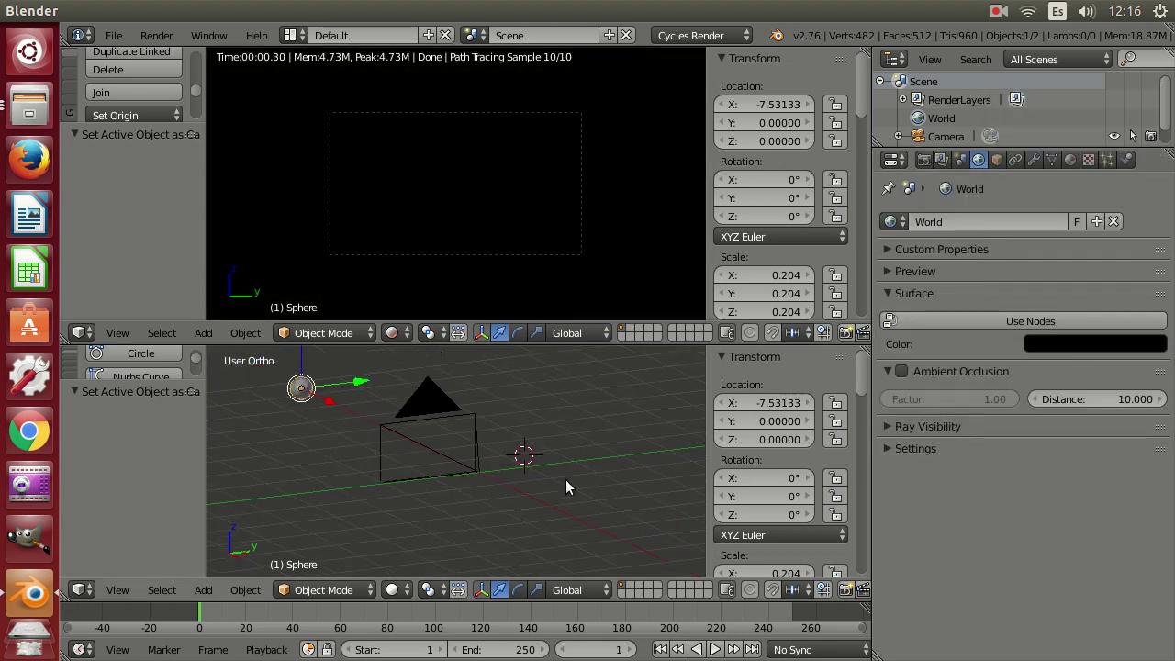
middle_click_drag(327, 454, 385, 476, "shift")
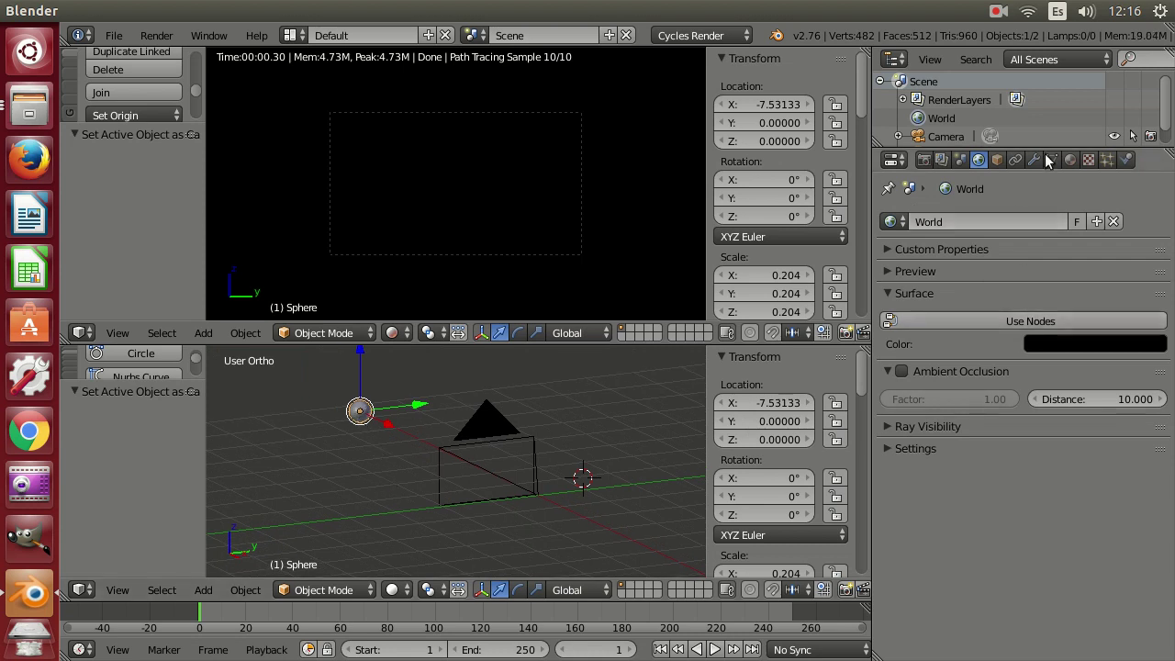
Give the sphere a new material with an Emission surface.
left_click(1074, 161)
left_click(1028, 280)
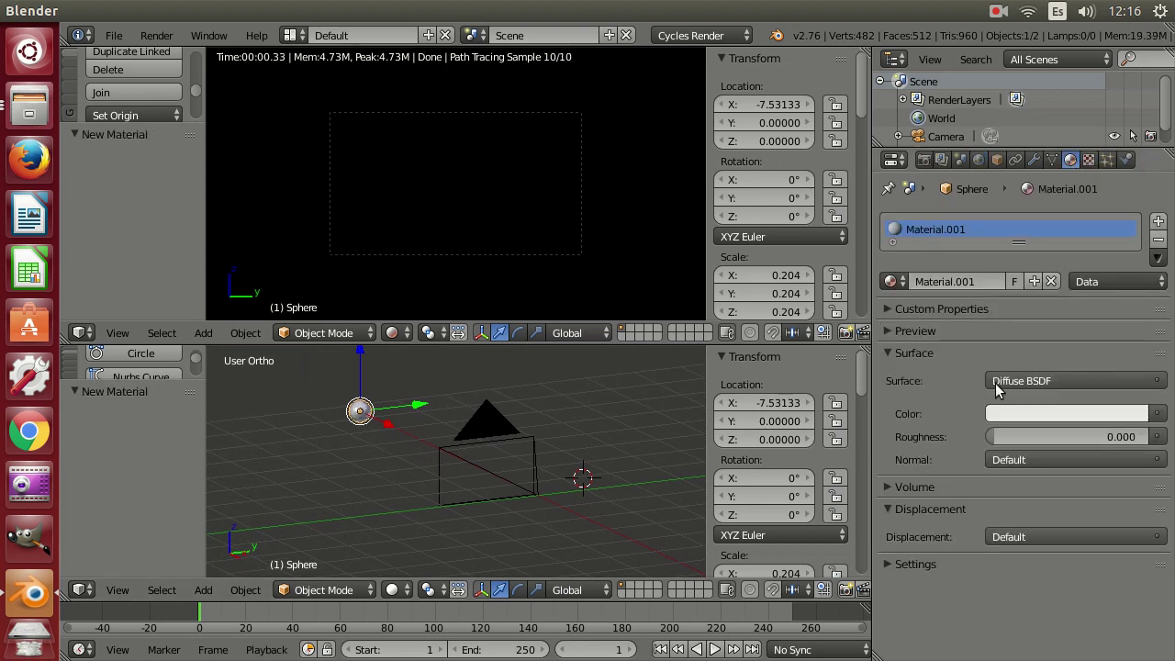
left_click(1021, 381)
left_click(955, 138)
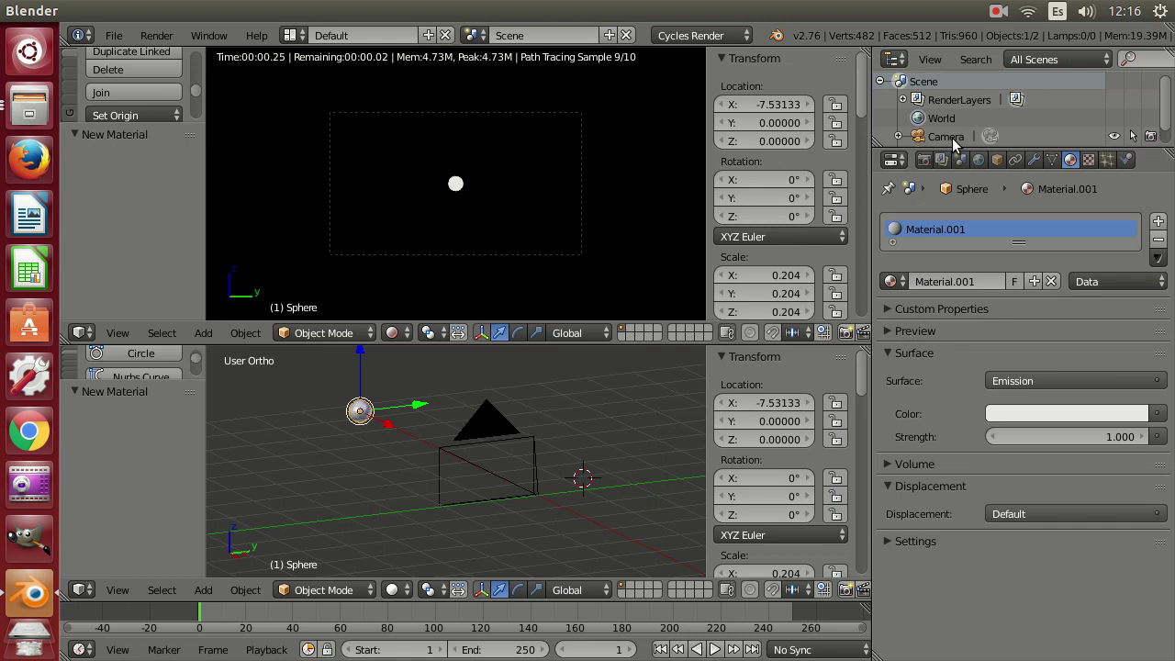
scroll(462, 188, "up", 5)
scroll(462, 192, "up", 3)
scroll(462, 191, "down", 3)
scroll(462, 189, "down", 4)
Scale the glowing sphere down to 0.110.
key("s")
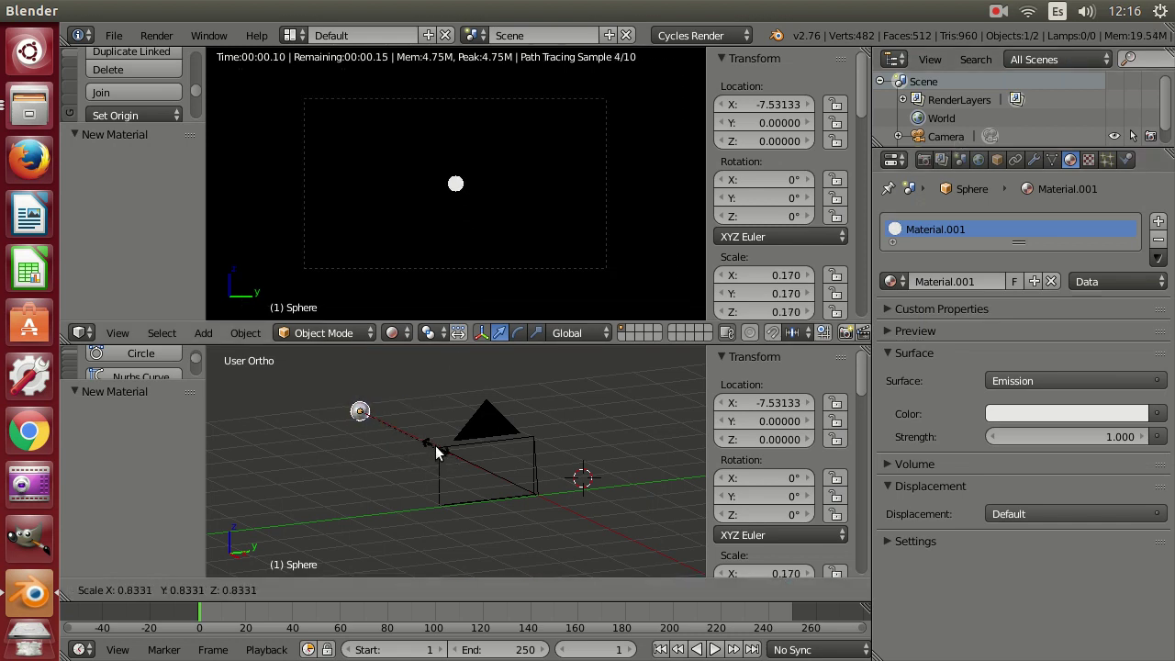
left_click(412, 437)
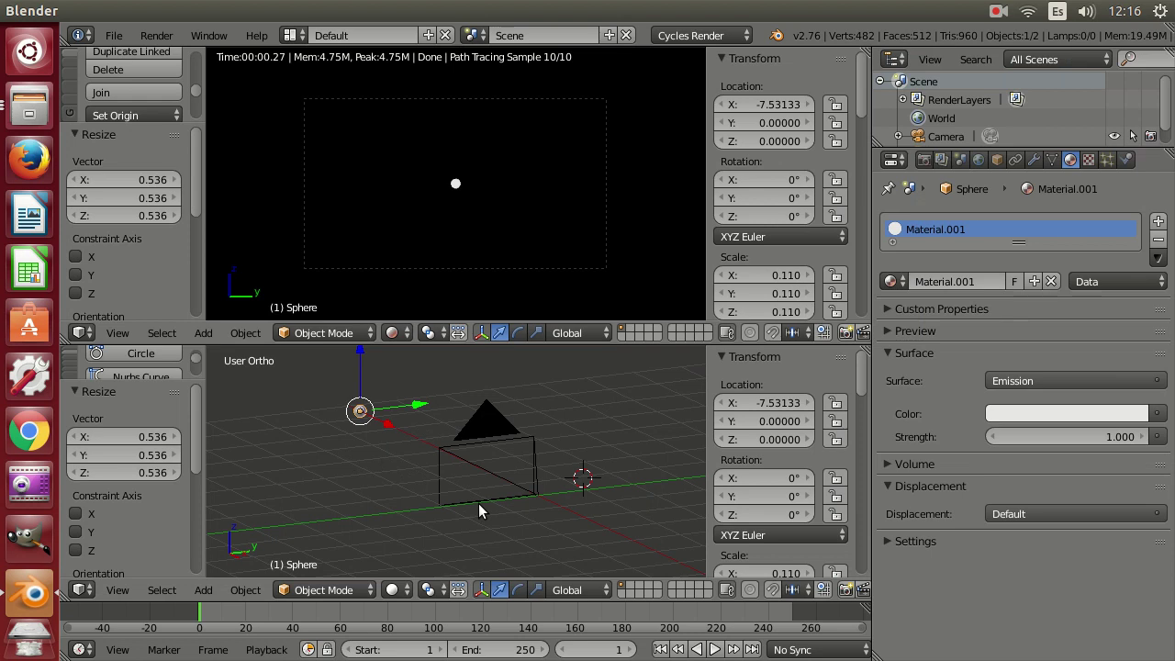
mouse_move(524, 468)
middle_mouse_down()
mouse_move(560, 470)
mouse_move(506, 465)
mouse_move(542, 477)
middle_mouse_up()
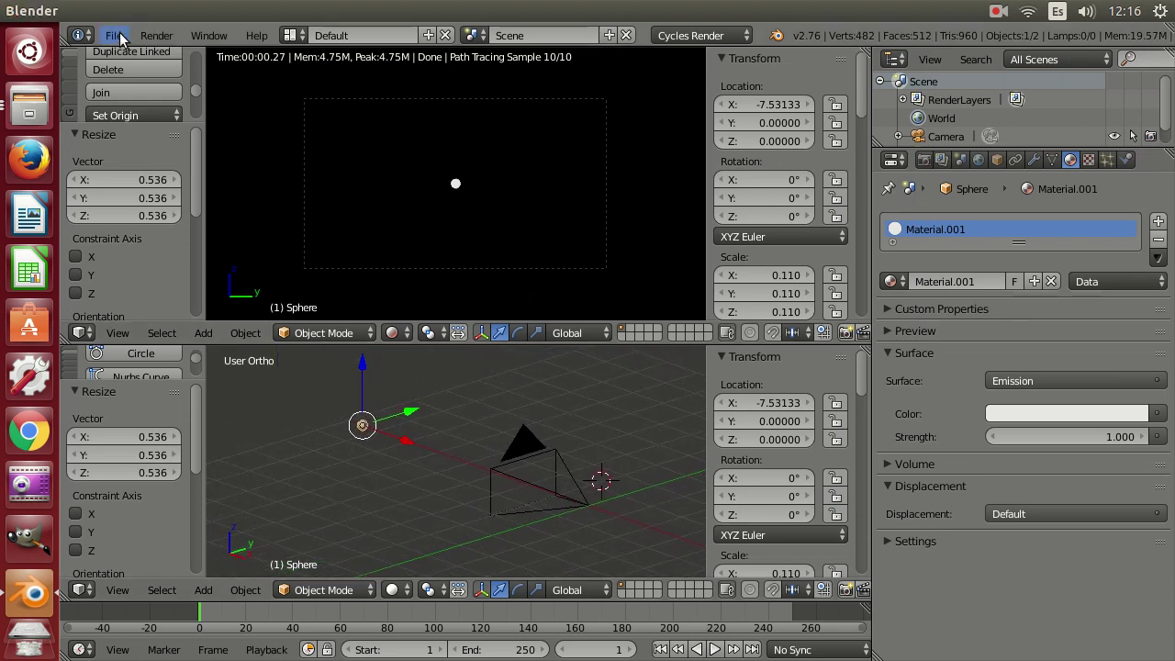
left_click(117, 35)
In Save As, create a desenfoque folder inside cursoblender and enter it.
left_click(168, 192)
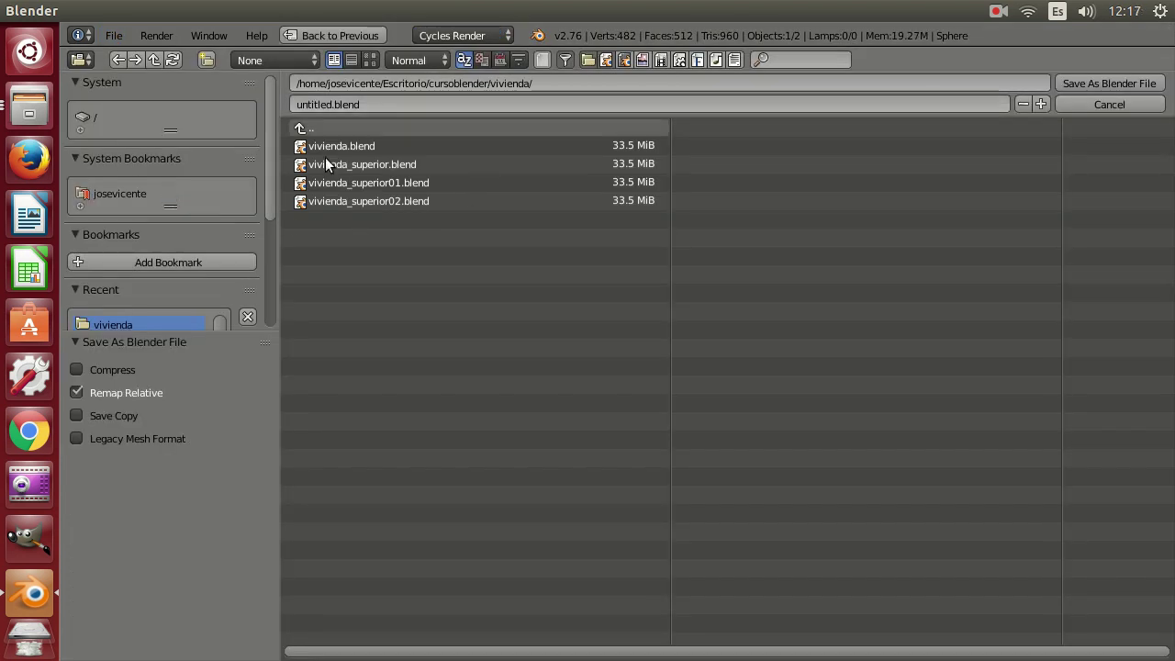
left_click(326, 128)
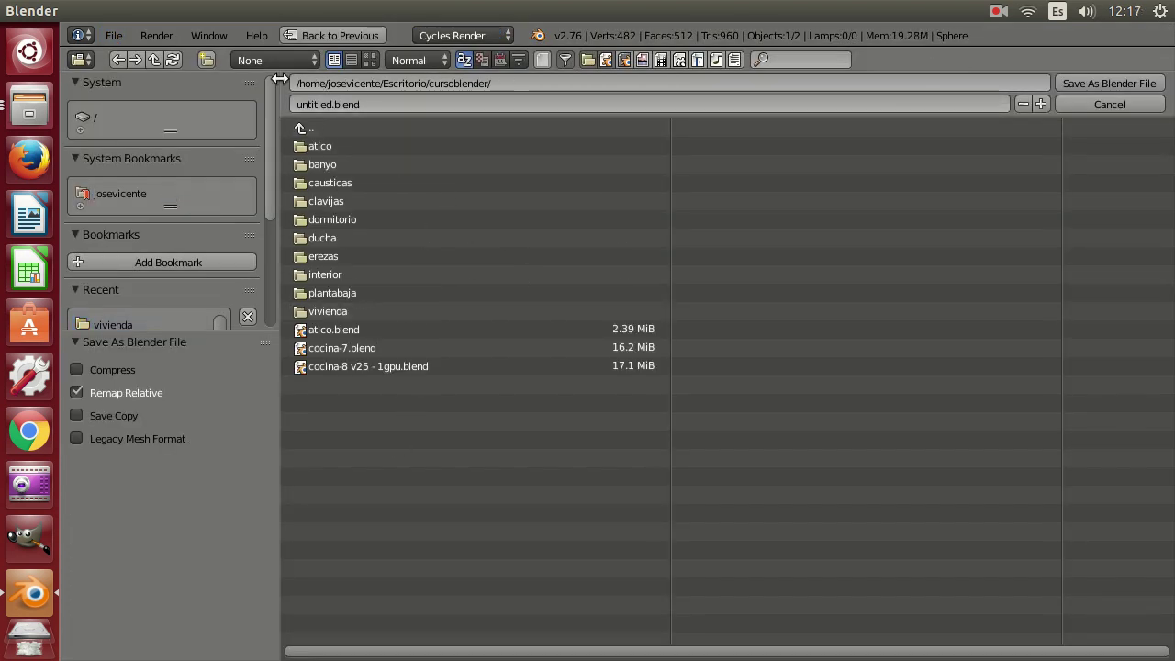
left_click(207, 59)
type("desenfo")
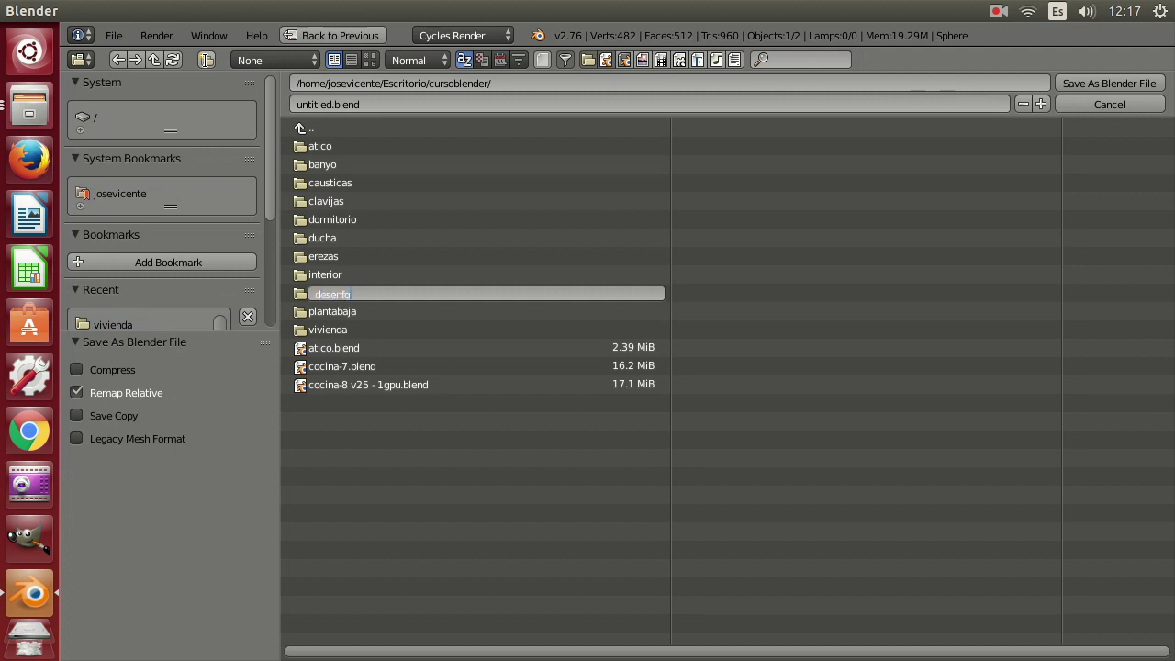
type("que")
key("Return")
left_click(339, 220)
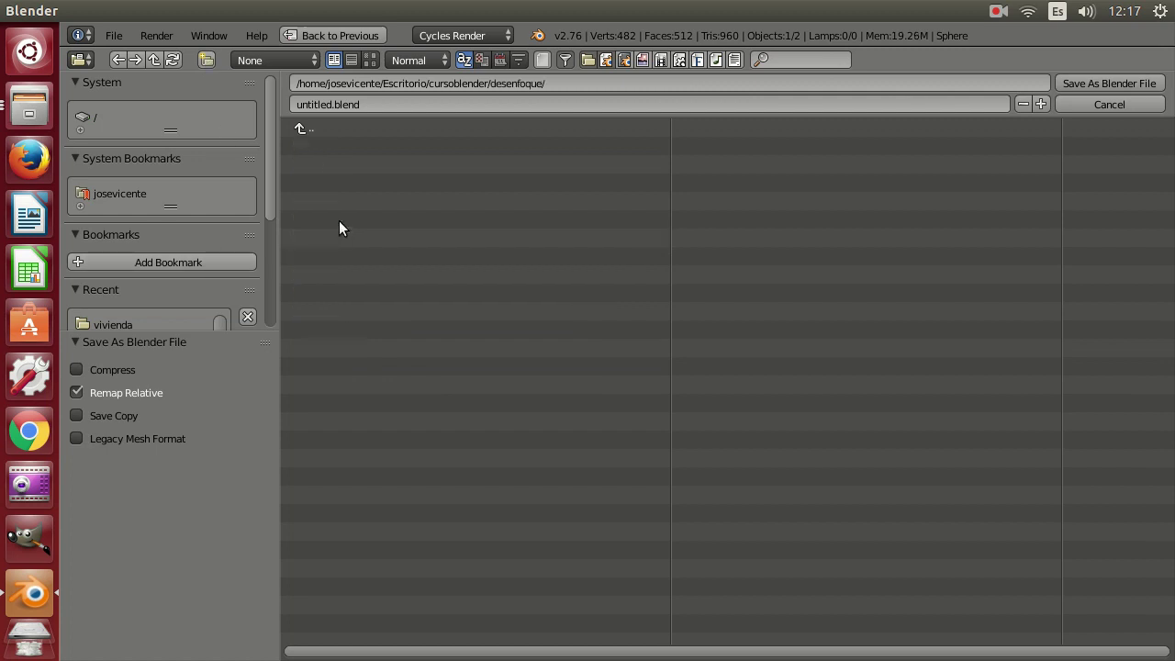
Save the file there as demostracion.blend.
left_click_drag(333, 104, 162, 93)
type("demostracion")
key("Return")
left_click(1111, 83)
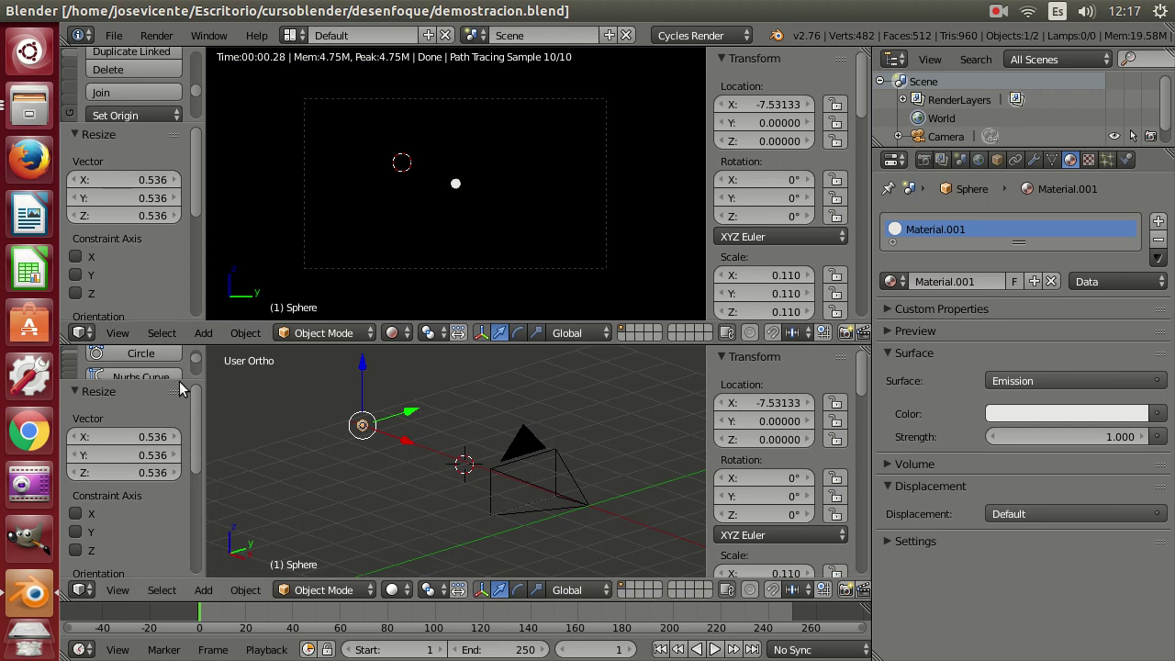
Add an Empty near the 3D cursor and nudge it slightly along X.
left_click_drag(181, 384, 149, 549)
scroll(147, 494, "down", 4)
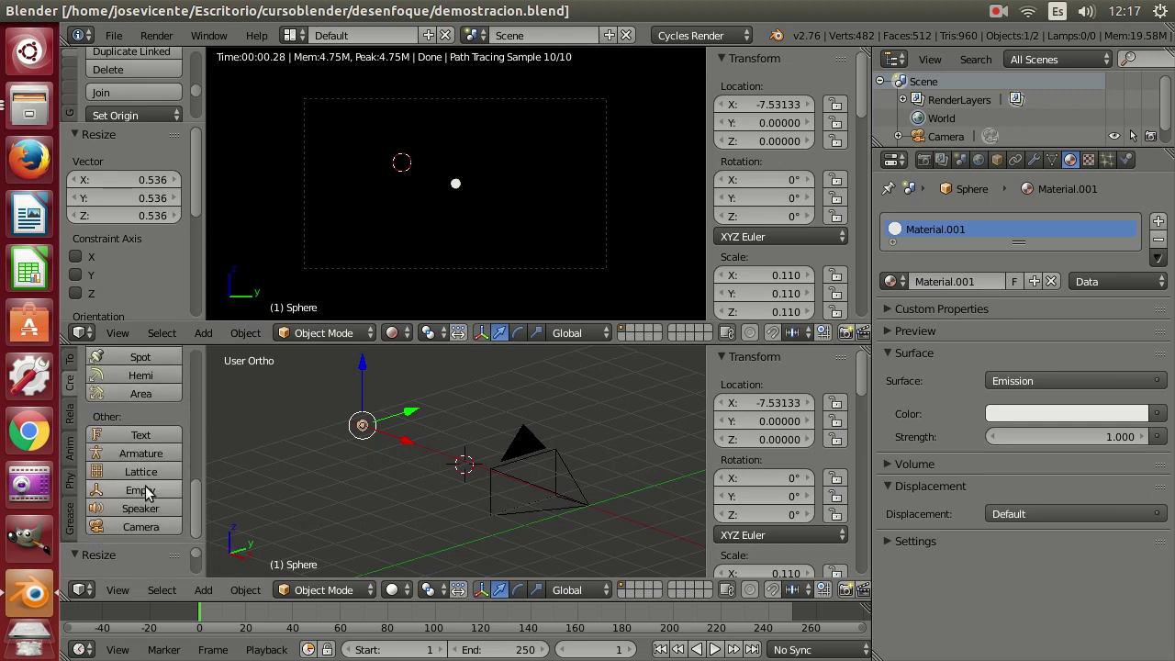
left_click(147, 491)
left_click_drag(500, 480, 485, 472)
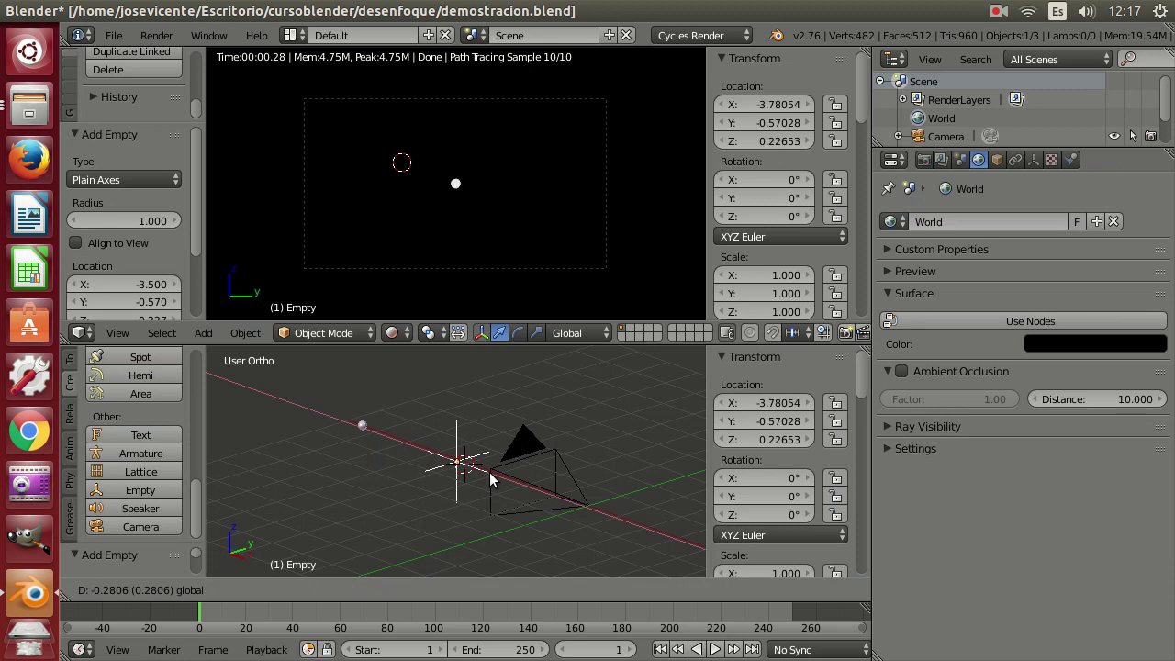
Set the camera's Depth of Field focus to the Empty with aperture radius 0.27.
right_click(569, 476)
left_click(1034, 159)
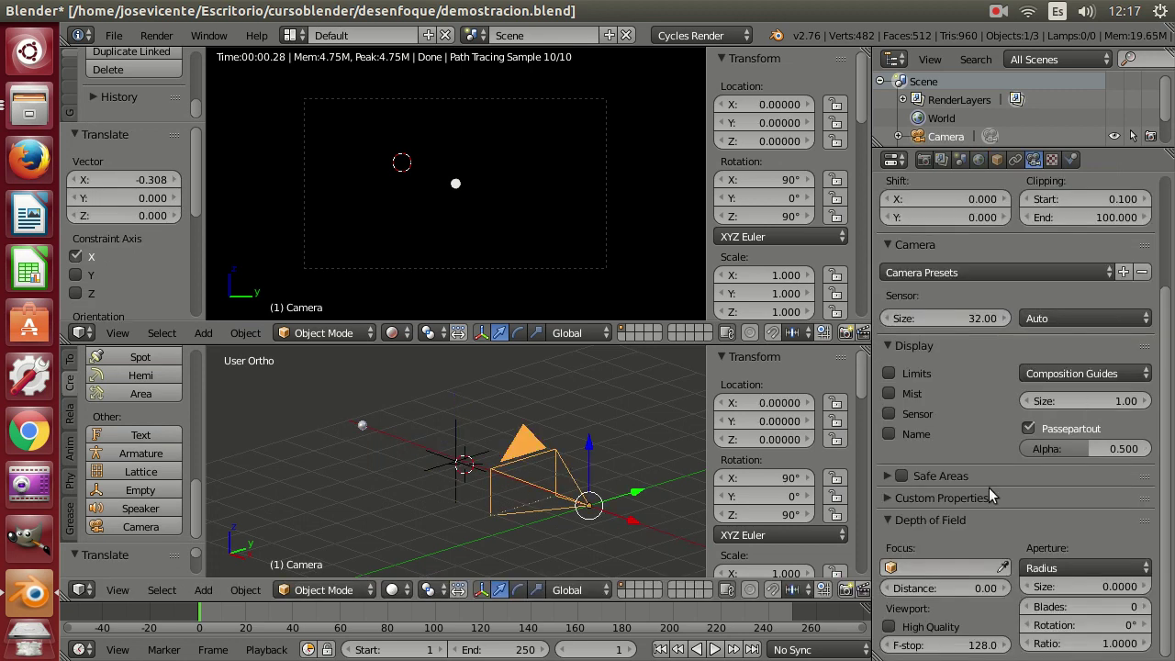
left_click(913, 566)
left_click(902, 403)
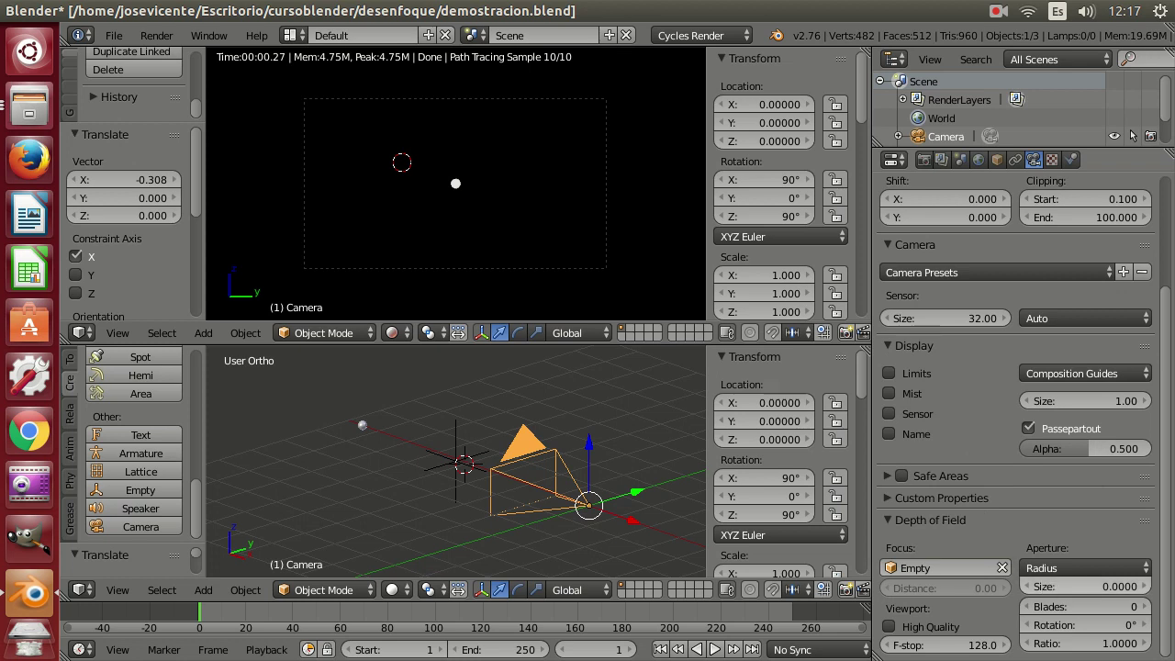
left_click_drag(1086, 585, 1129, 585)
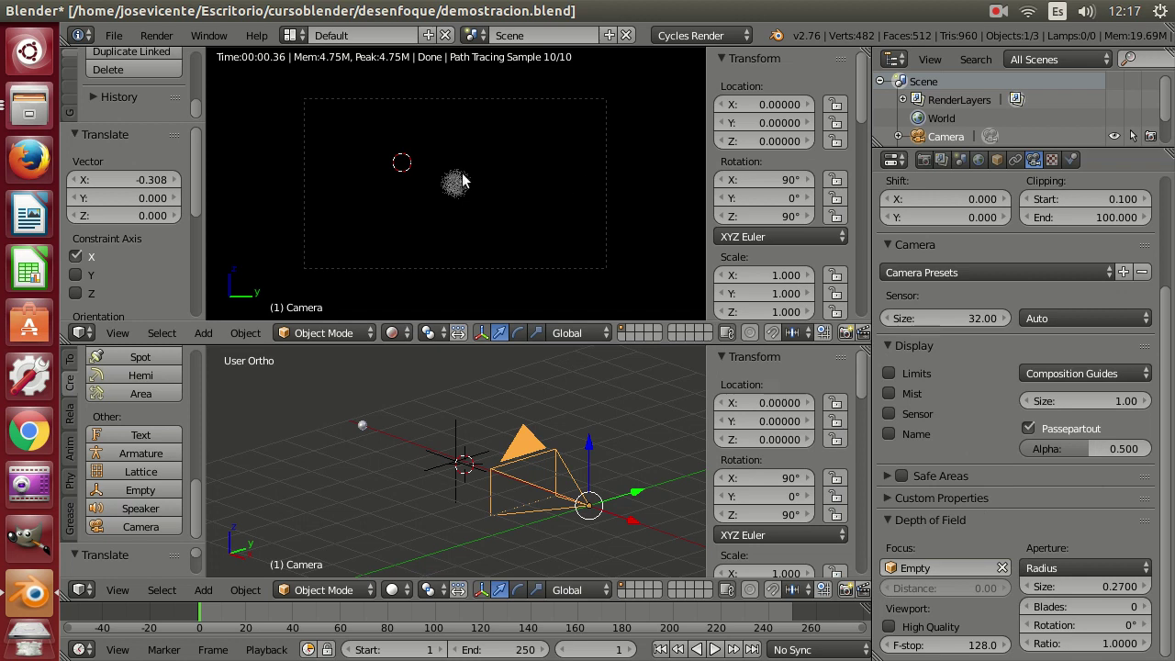
Move the Empty along X to -3.4575, between the camera and the sphere.
scroll(462, 179, "up", 3)
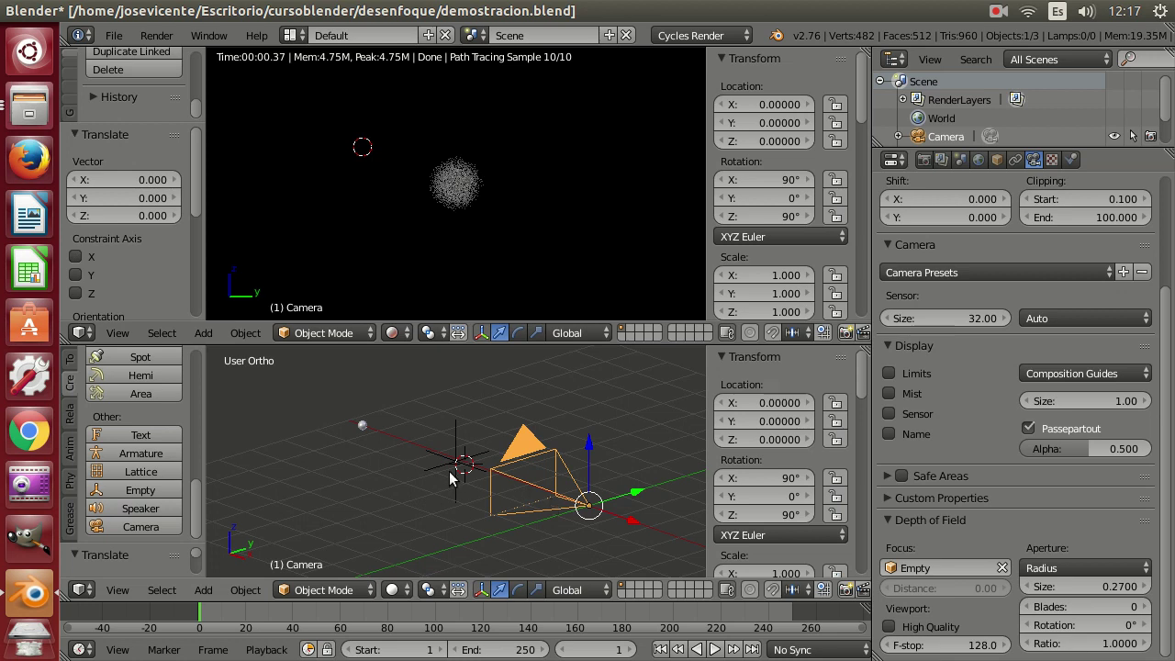
right_click(450, 472)
mouse_move(431, 459)
middle_mouse_down()
mouse_move(499, 467)
mouse_move(469, 471)
middle_mouse_up()
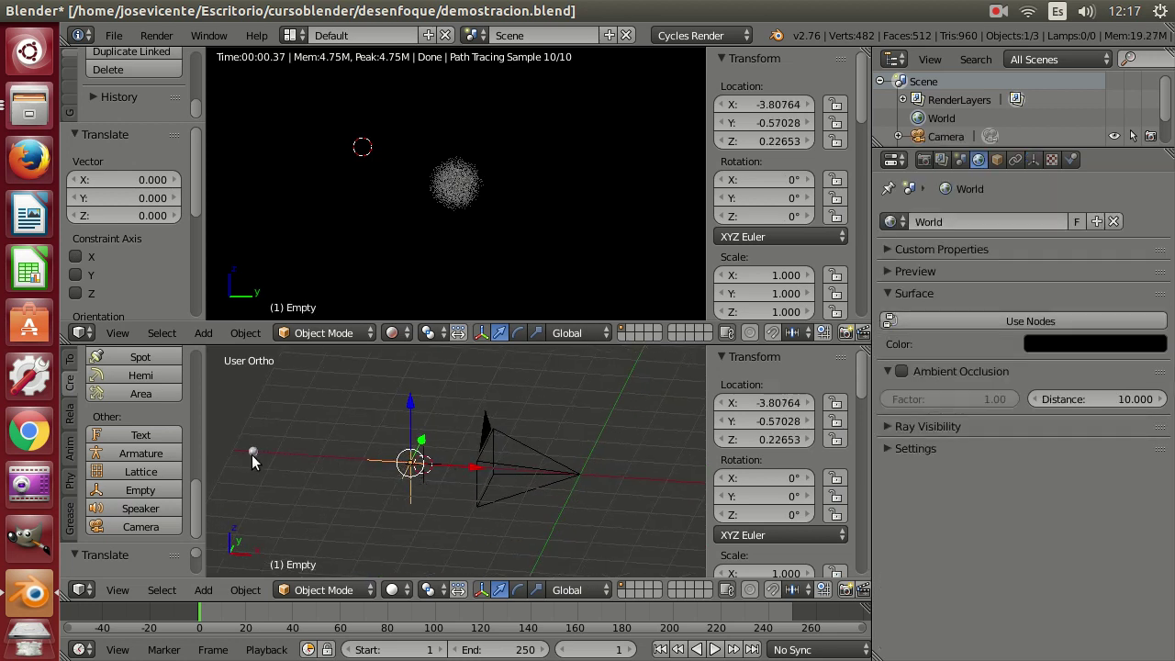
key("g")
key("x")
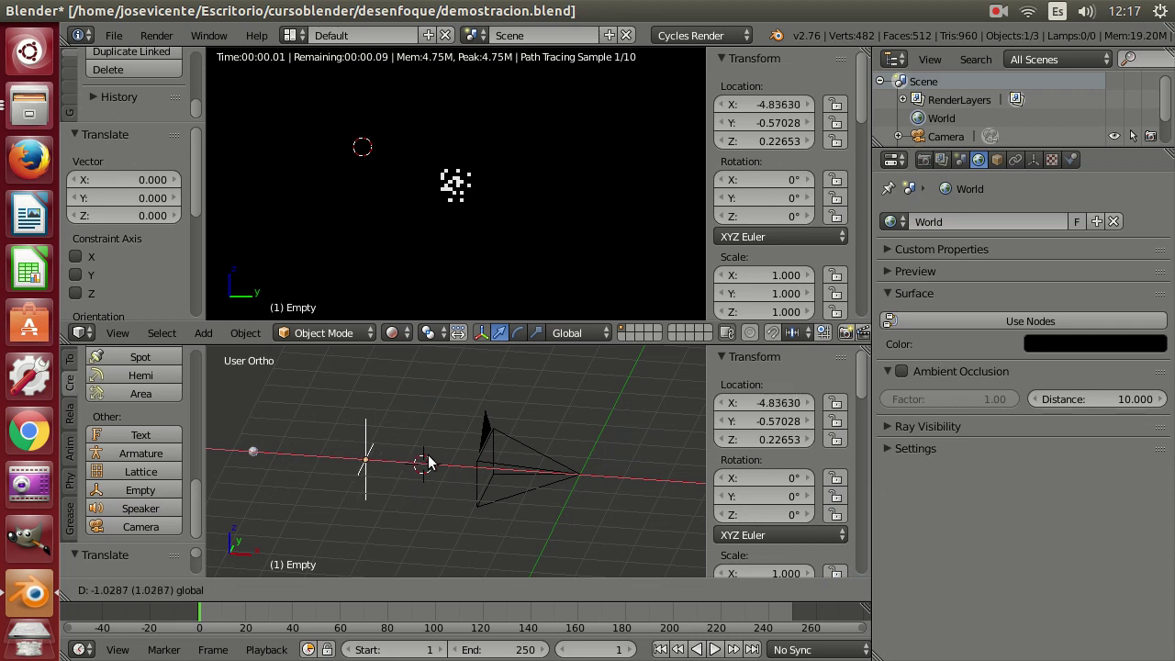
left_click(485, 471)
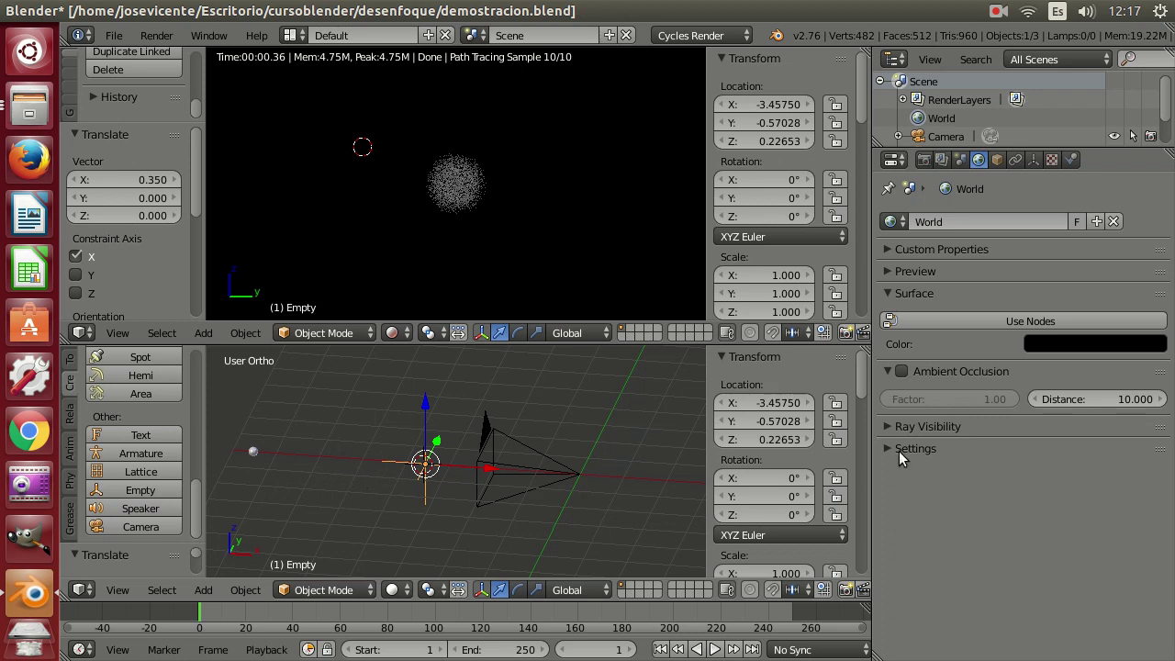
Set the Cycles viewport preview samples to 1000 in the Sampling settings.
left_click(924, 159)
scroll(1088, 495, "down", 3)
scroll(1088, 496, "down", 5)
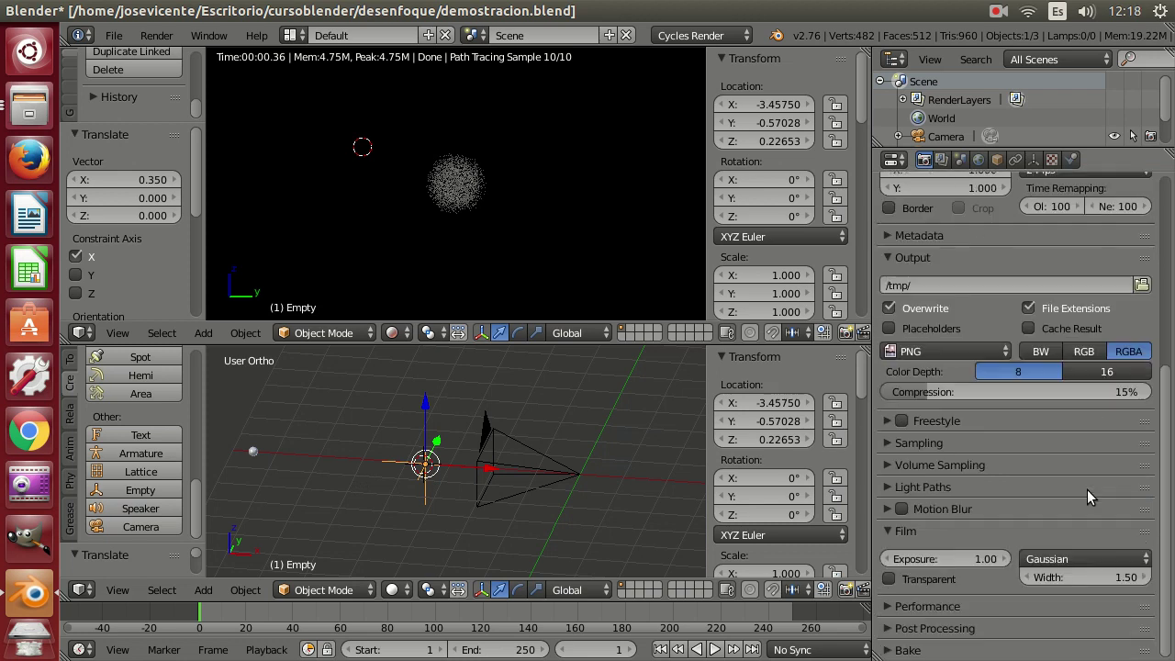
left_click(1019, 442)
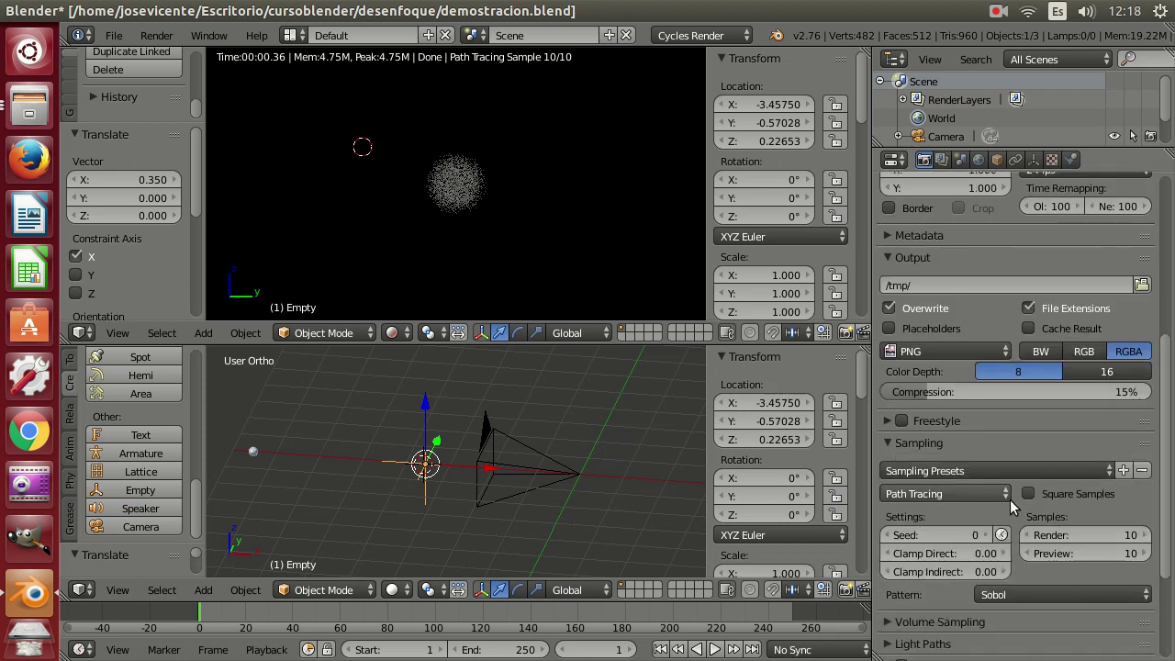
double_click(1083, 554)
type("1000")
key("Return")
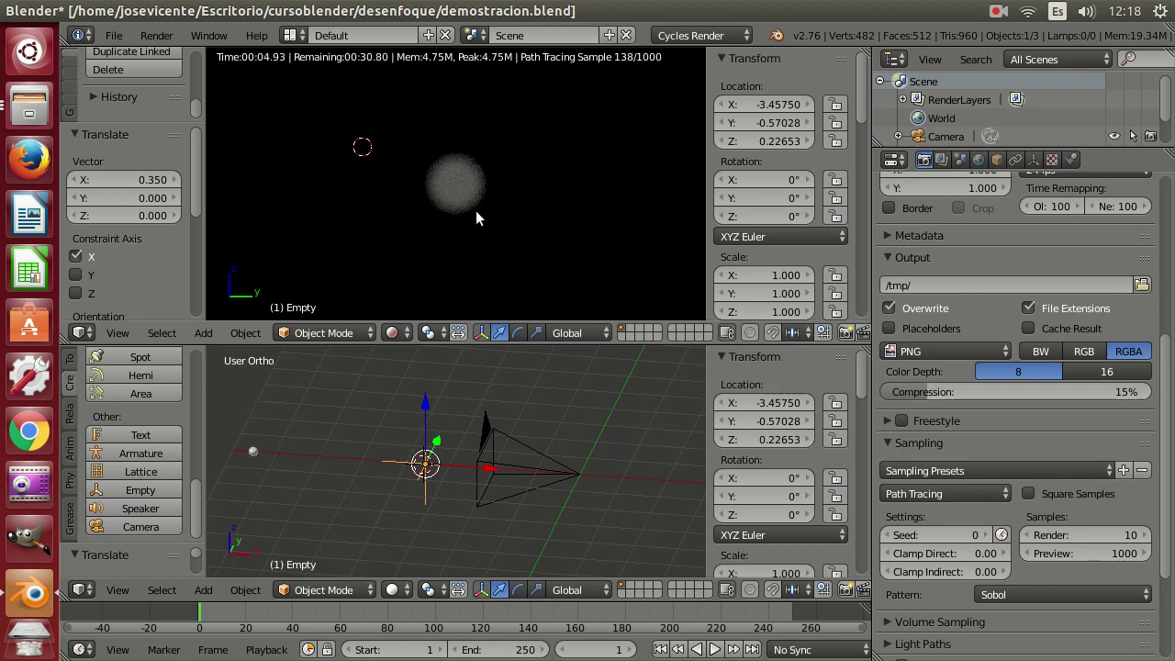
Raise the sphere's material Emission Strength to 7, then select the camera.
right_click(252, 448)
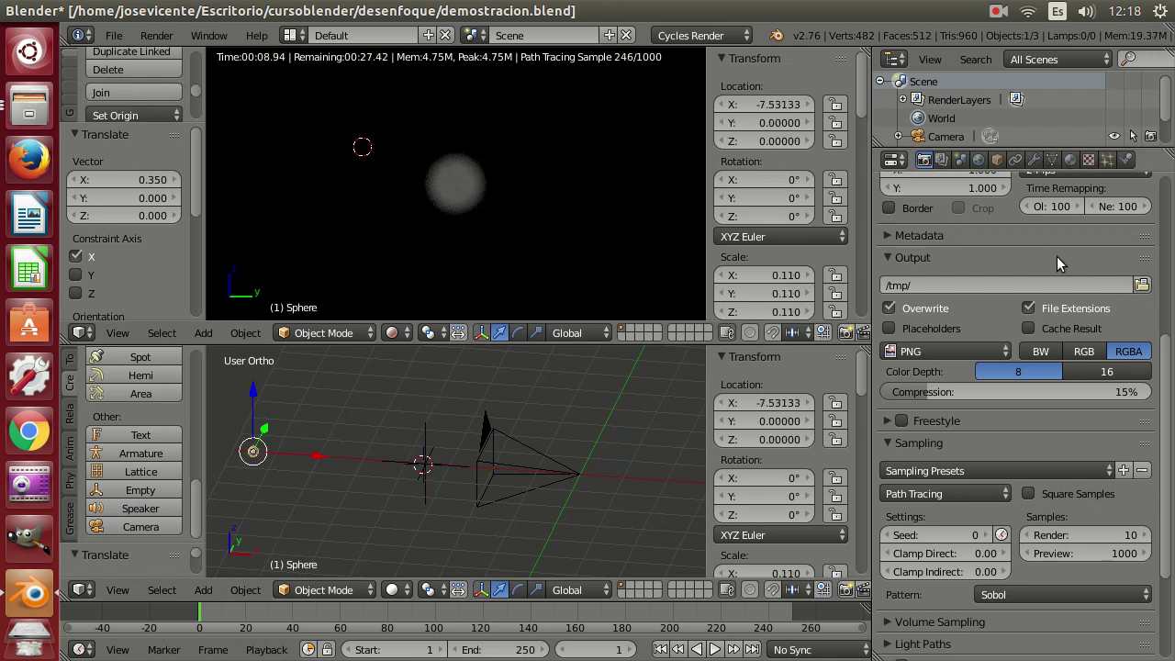
left_click(1070, 160)
left_click_drag(1045, 445, 1102, 445)
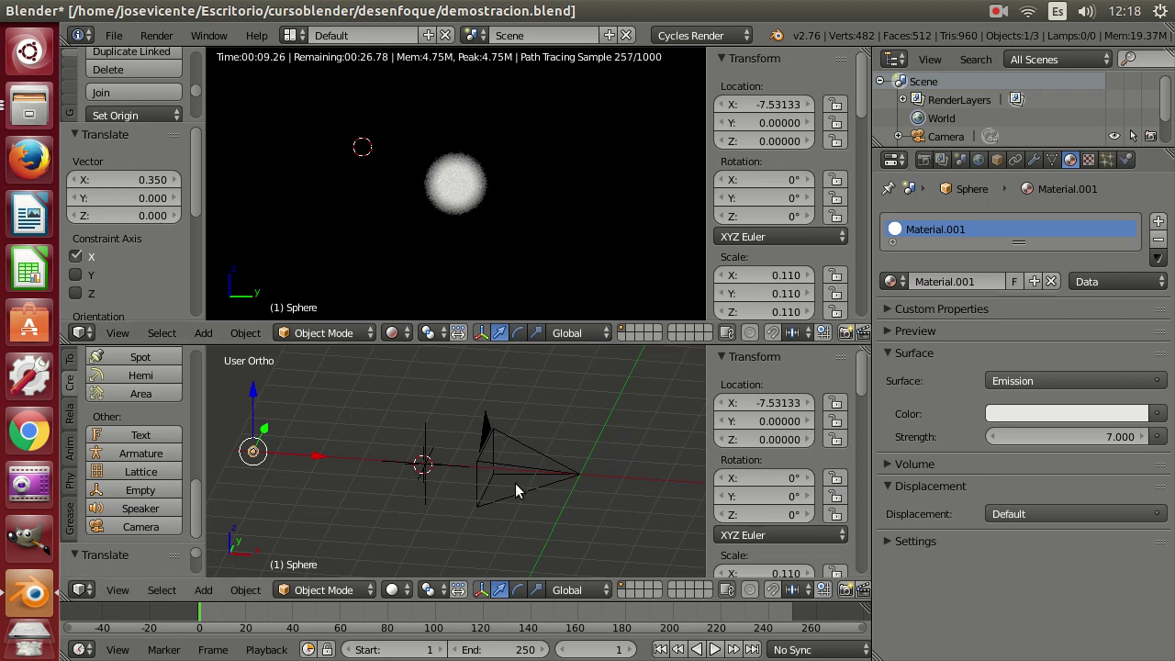
right_click(557, 493)
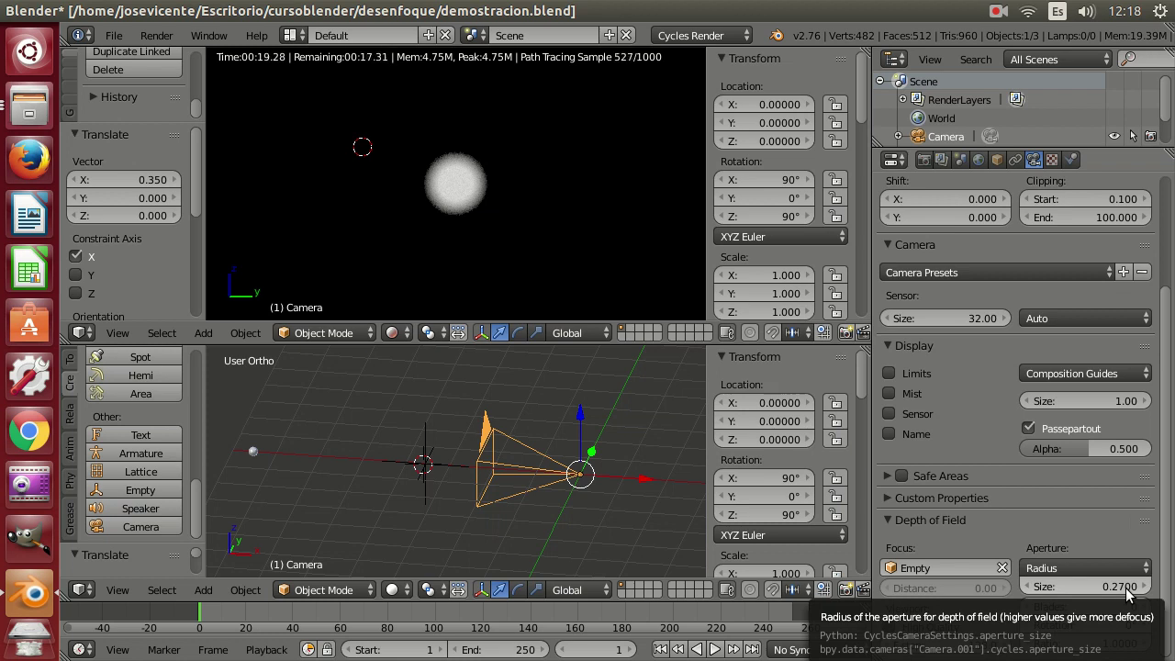
Step the camera aperture Blades up from 0 to 5 for pentagonal bokeh.
left_click(1144, 608)
left_click(1144, 608)
left_click(1144, 608)
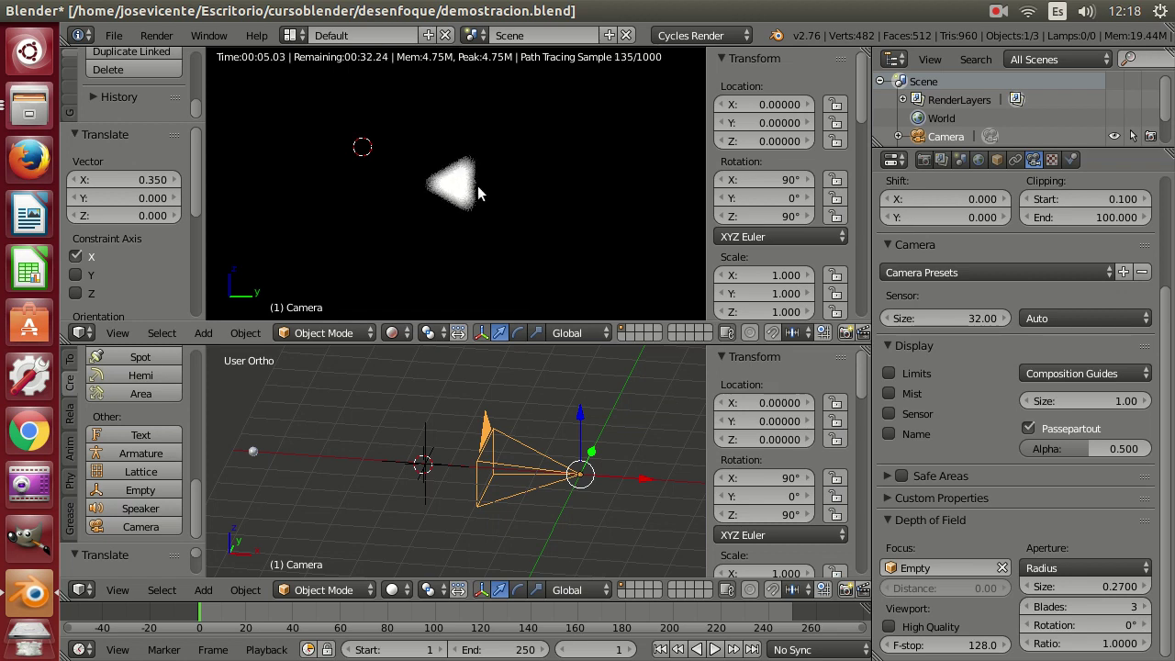
left_click(1144, 606)
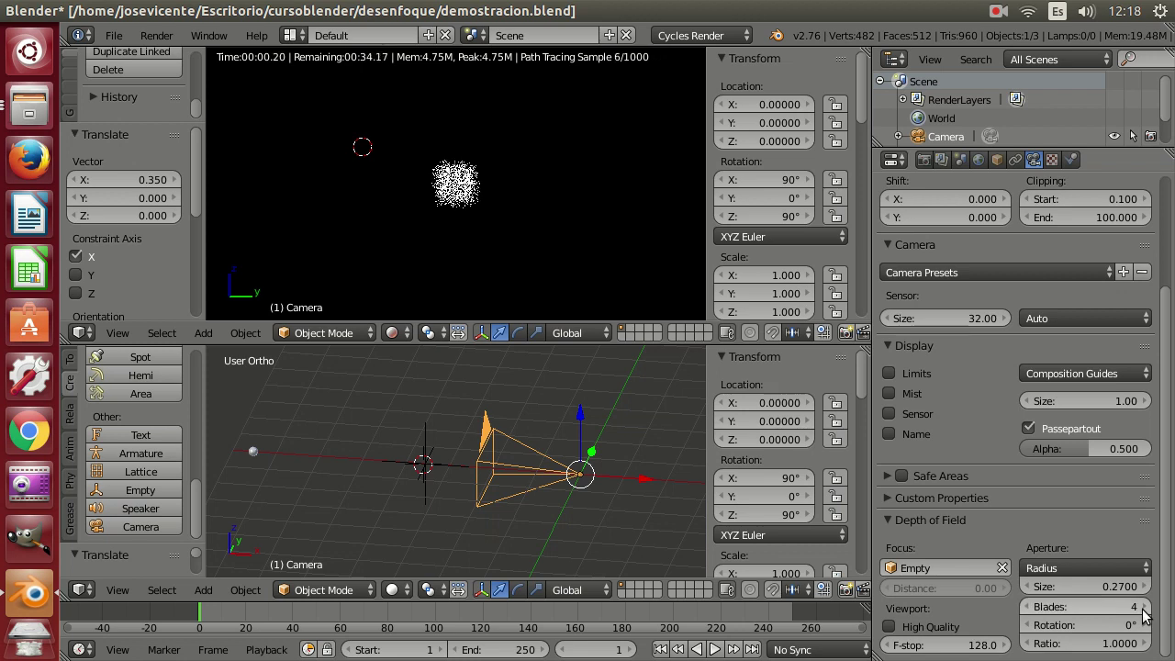
left_click(1148, 609)
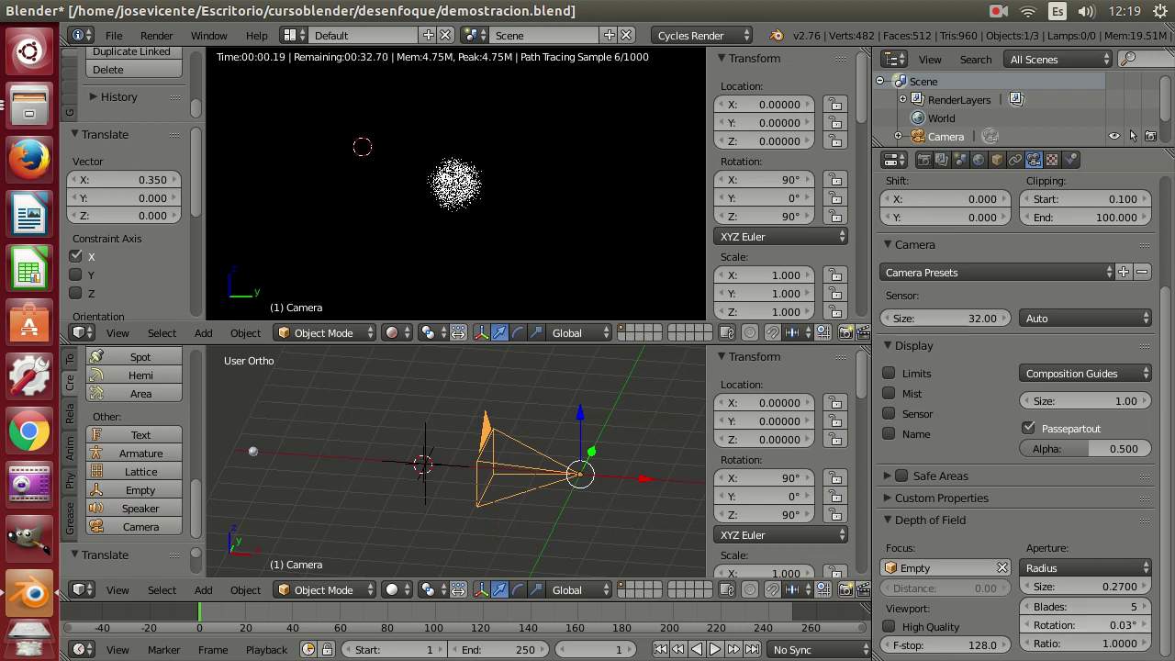
Rotate the aperture to 15.45°, try ratio 1.58 then restore 1.0, and place the 3D cursor near the bokeh.
mouse_move(1148, 627)
left_mouse_down()
mouse_move(1152, 606)
mouse_move(1154, 617)
mouse_move(1083, 630)
mouse_move(1129, 630)
mouse_move(1077, 630)
mouse_move(1138, 630)
left_mouse_up()
type("15.45")
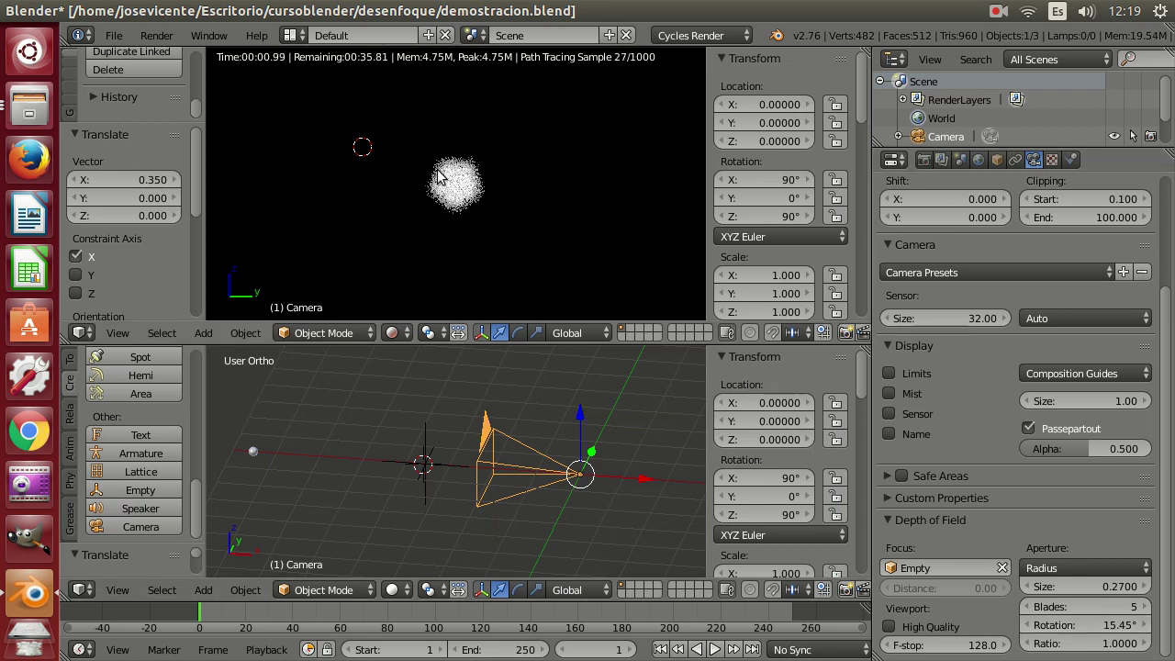
left_click_drag(1086, 644, 1134, 644)
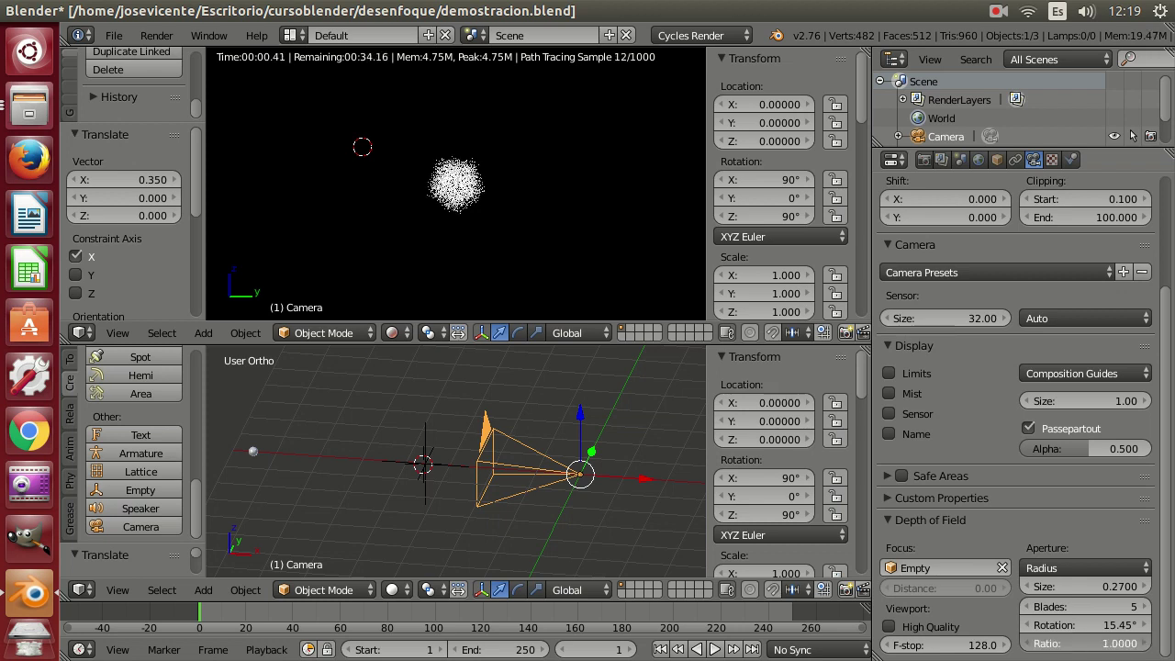
mouse_move(1086, 644)
left_mouse_down()
mouse_move(1038, 643)
mouse_move(1143, 644)
mouse_move(1037, 643)
left_mouse_up()
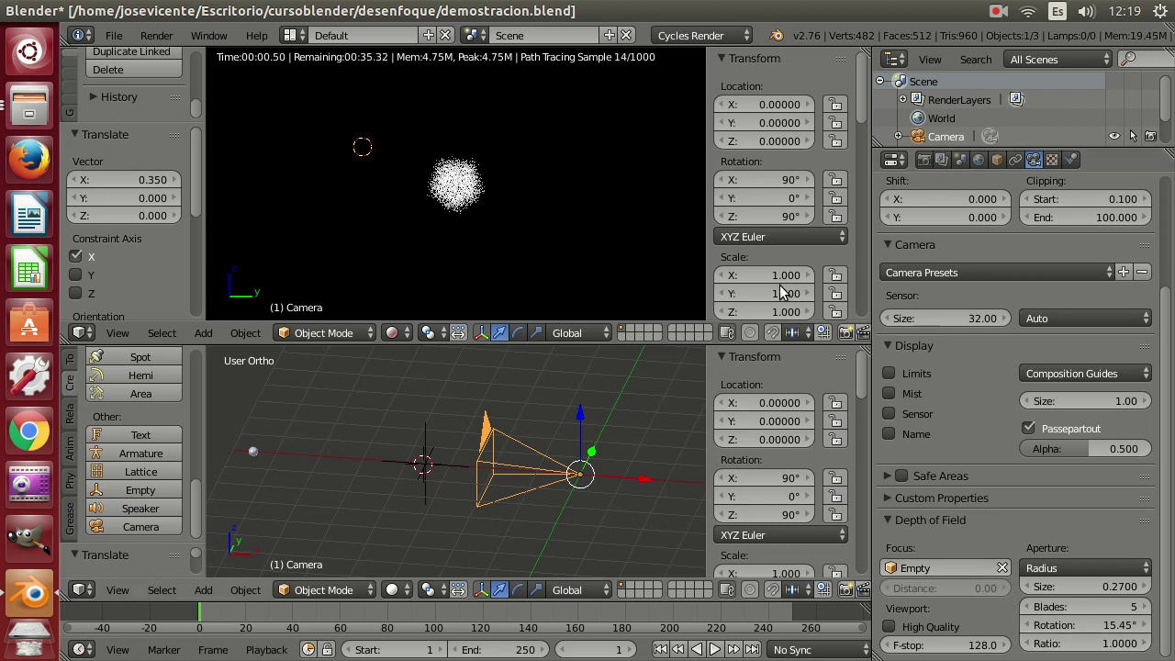
left_click(510, 209)
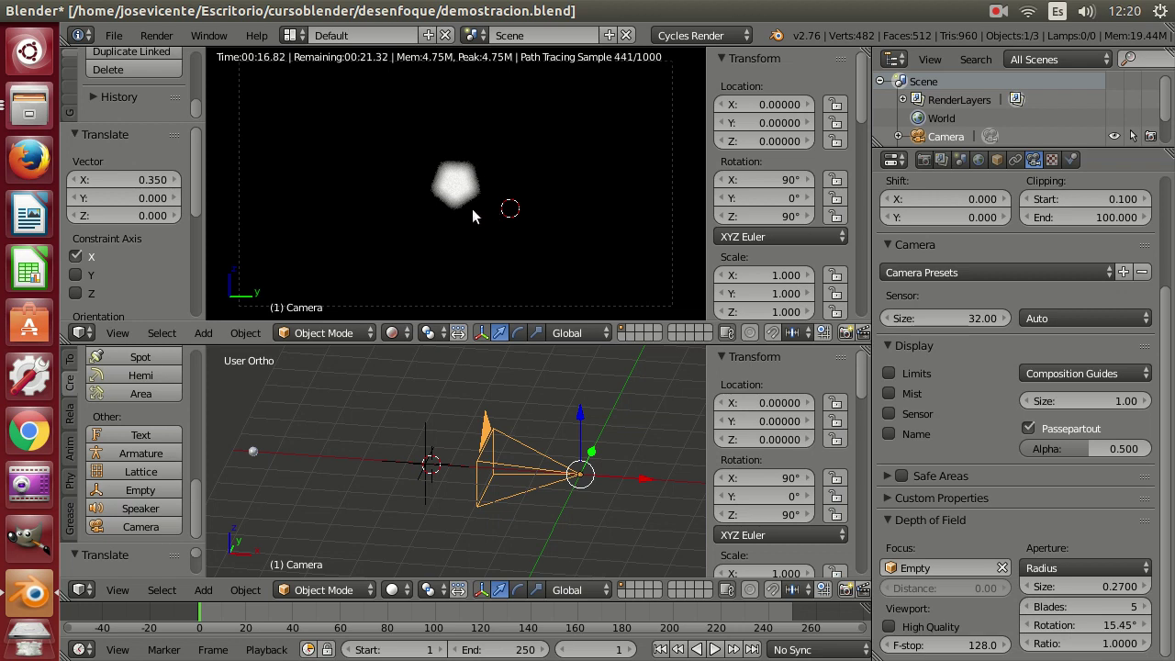
left_click(462, 173)
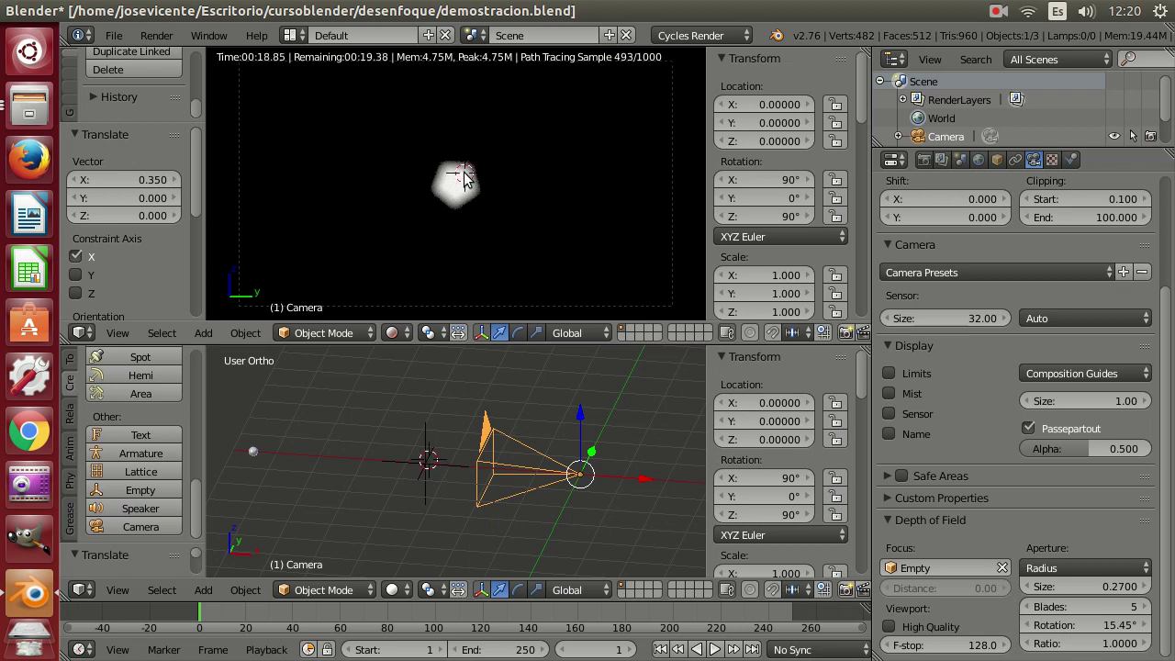